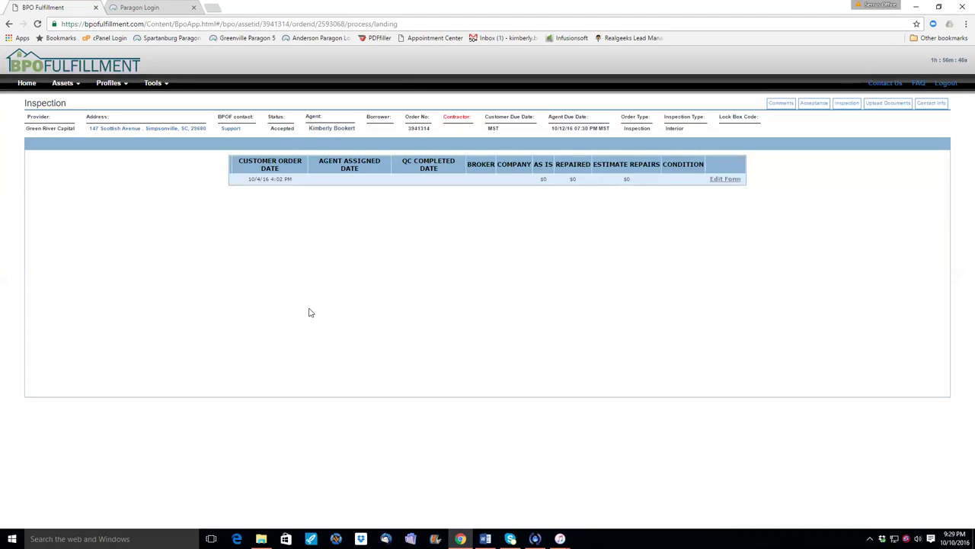
Step: Open the first Green River Capital order under Active Inspections and bring up its inspection form for editing
{"action": "left_click", "coordinate": [26, 85]}
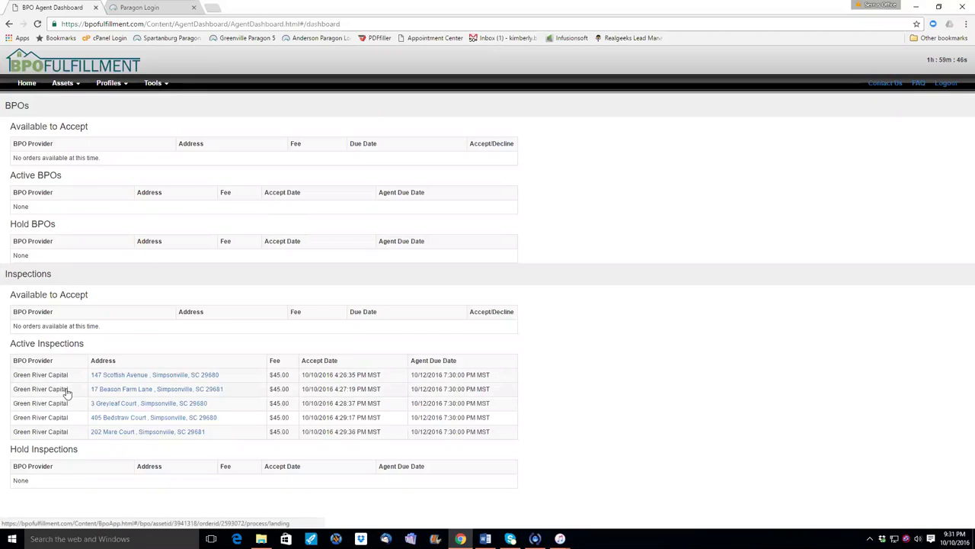
{"action": "left_click", "coordinate": [130, 375]}
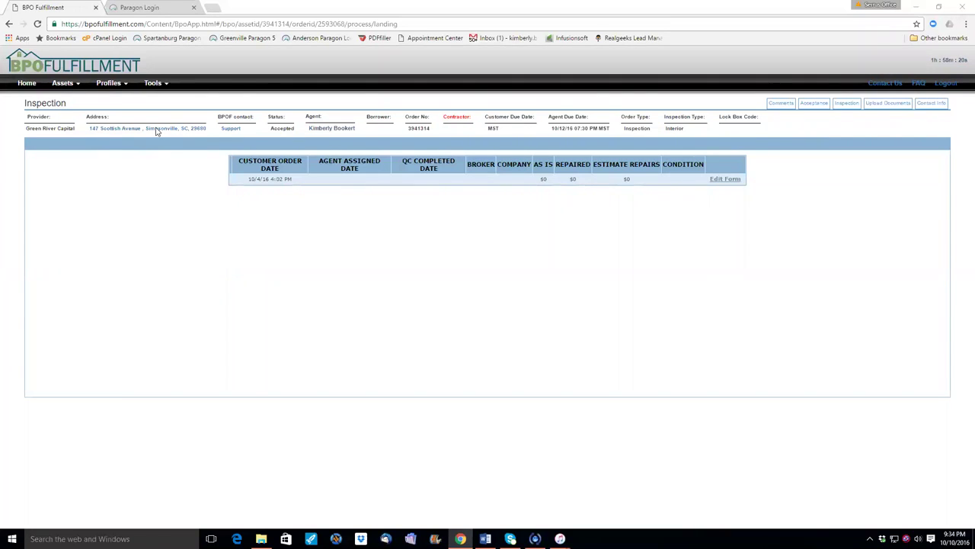
{"action": "left_click", "coordinate": [722, 180]}
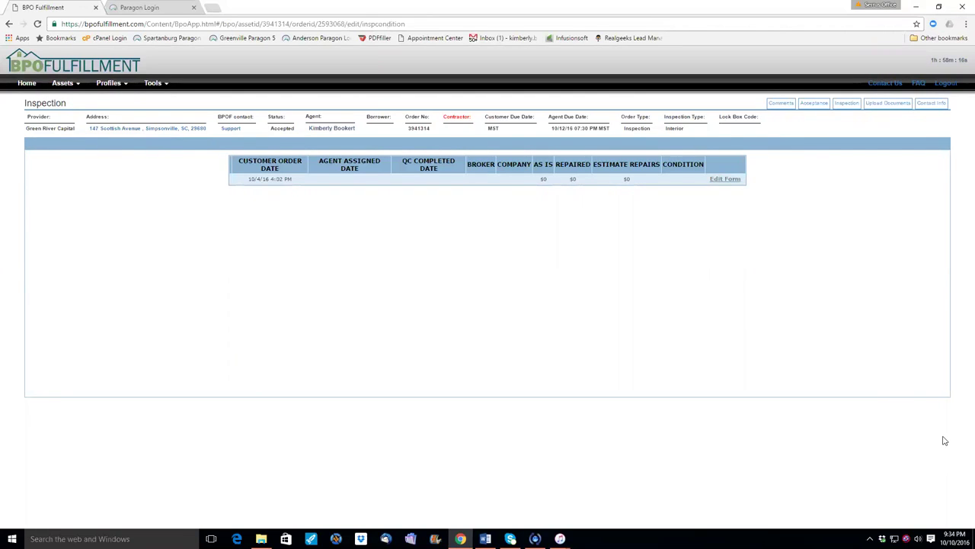
{"action": "left_click", "coordinate": [728, 180]}
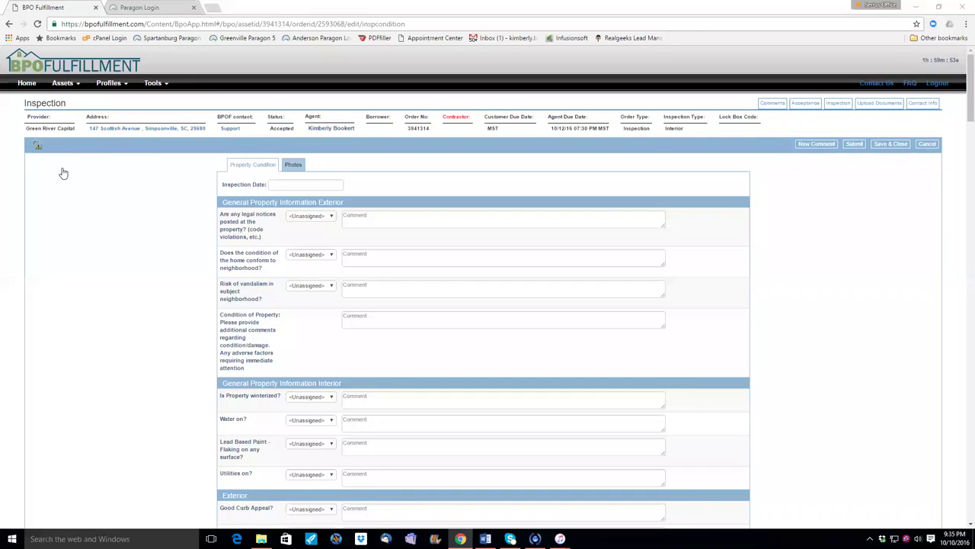
Step: Set the inspection date to 10/10/2016
{"action": "left_click", "coordinate": [296, 184]}
{"action": "type", "text": "10/"}
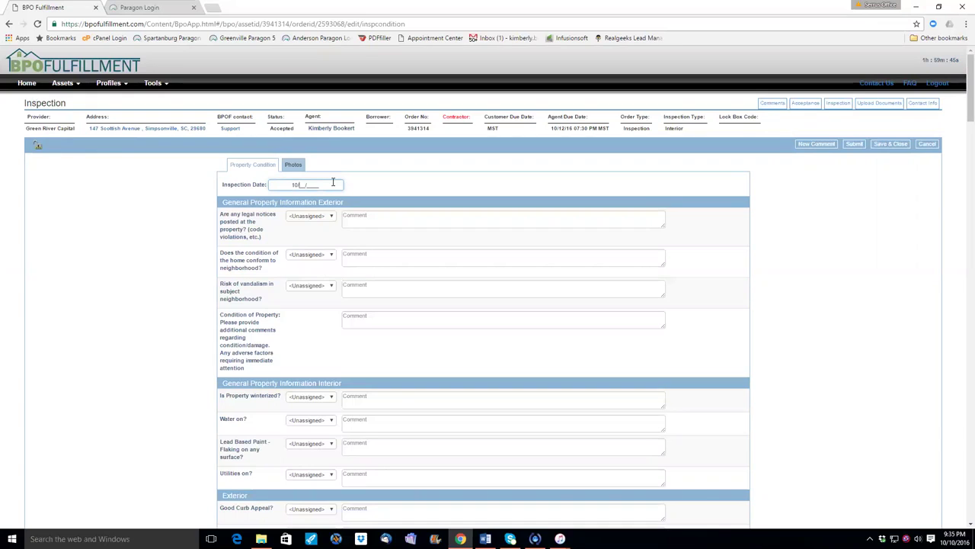
{"action": "type", "text": "10/2016"}
Step: Answer No to whether any legal notices are posted at the property
{"action": "scroll", "coordinate": [320, 219], "scroll_direction": "down", "scroll_amount": 1}
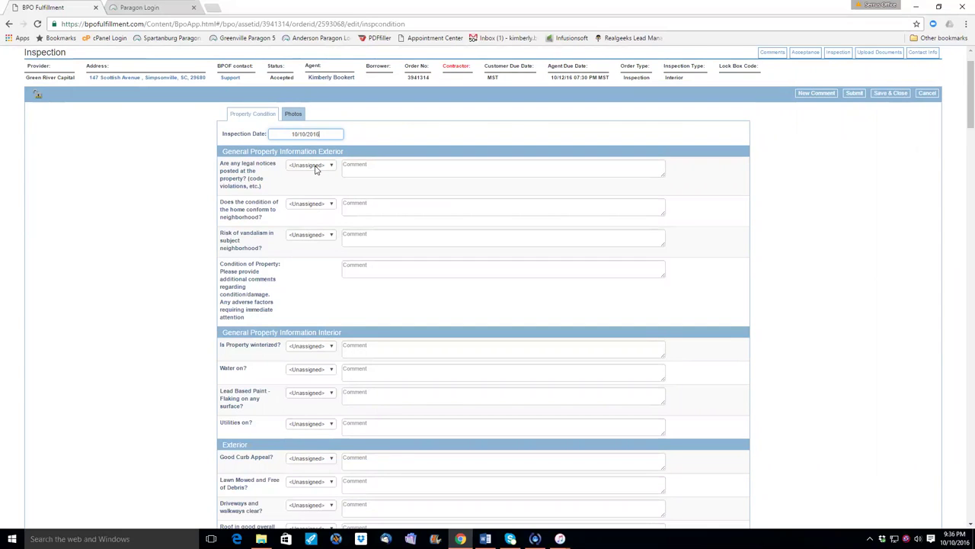
{"action": "scroll", "coordinate": [316, 169], "scroll_direction": "down", "scroll_amount": 4}
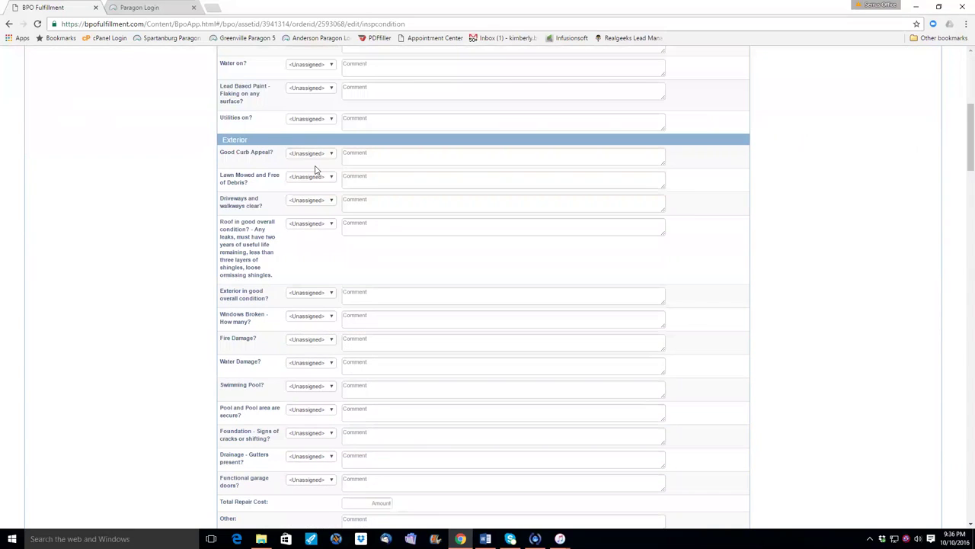
{"action": "scroll", "coordinate": [335, 366], "scroll_direction": "up", "scroll_amount": 5}
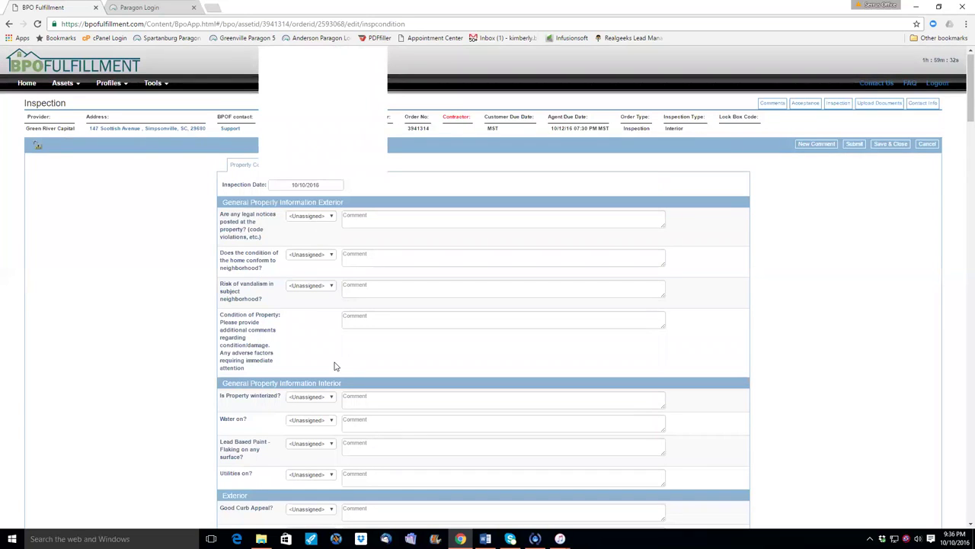
{"action": "left_click", "coordinate": [313, 219]}
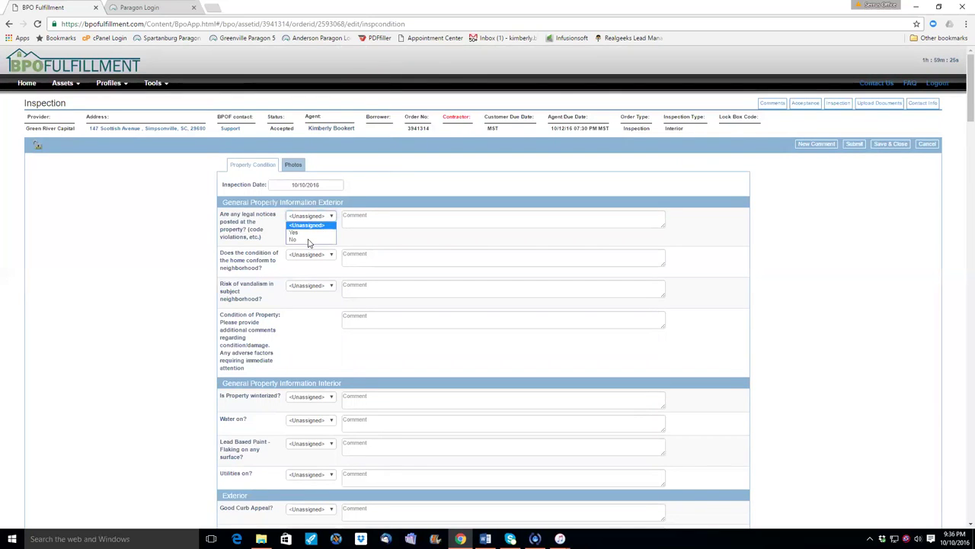
{"action": "left_click", "coordinate": [309, 242]}
{"action": "key", "text": "n"}
Step: Answer Yes to the home's condition conforming to the neighborhood and No to the risk of vandalism
{"action": "left_click", "coordinate": [311, 255]}
{"action": "left_click", "coordinate": [267, 283]}
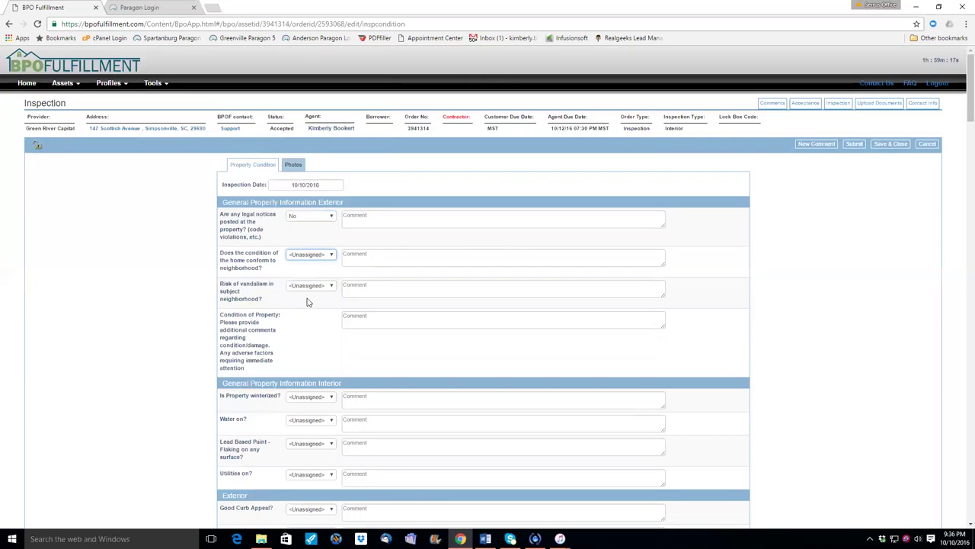
{"action": "key", "text": "y"}
{"action": "key", "text": "Tab"}
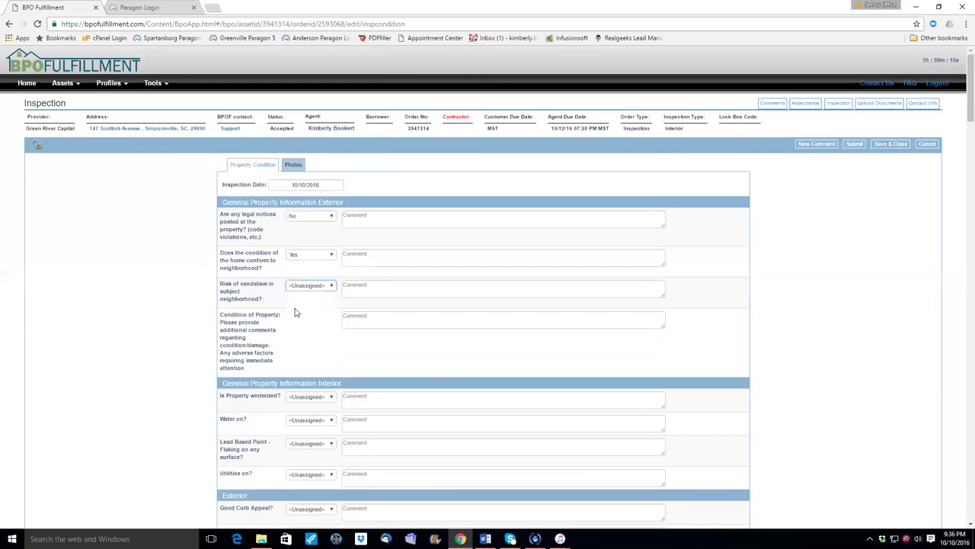
{"action": "key", "text": "alt+Down"}
{"action": "key", "text": "Escape"}
{"action": "key", "text": "n"}
{"action": "left_click", "coordinate": [302, 325]}
Step: Note under Condition of Property: great condition; one unused satellite dish in the back yard corner should be trashed or given back to company
{"action": "scroll", "coordinate": [303, 325], "scroll_direction": "down", "scroll_amount": 1}
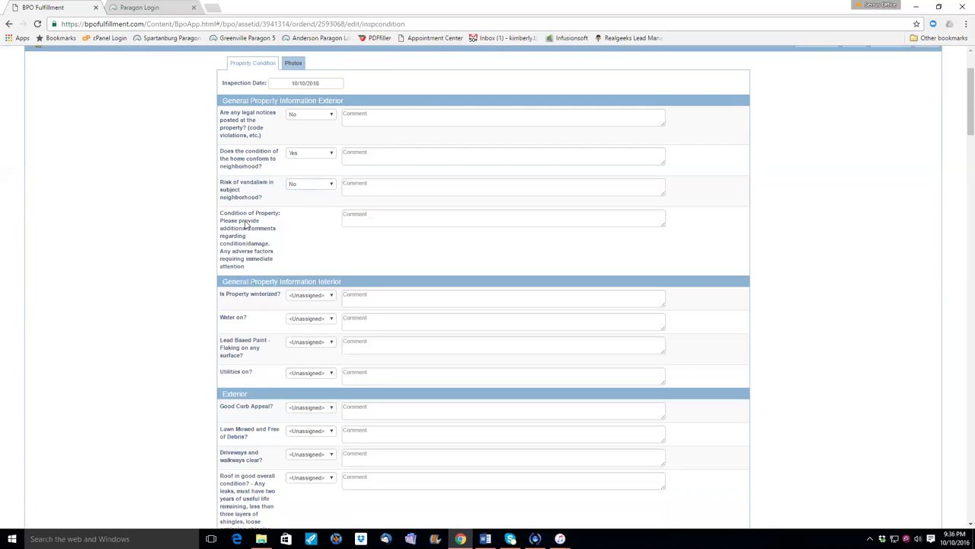
{"action": "left_click", "coordinate": [357, 217]}
{"action": "type", "text": "The p"}
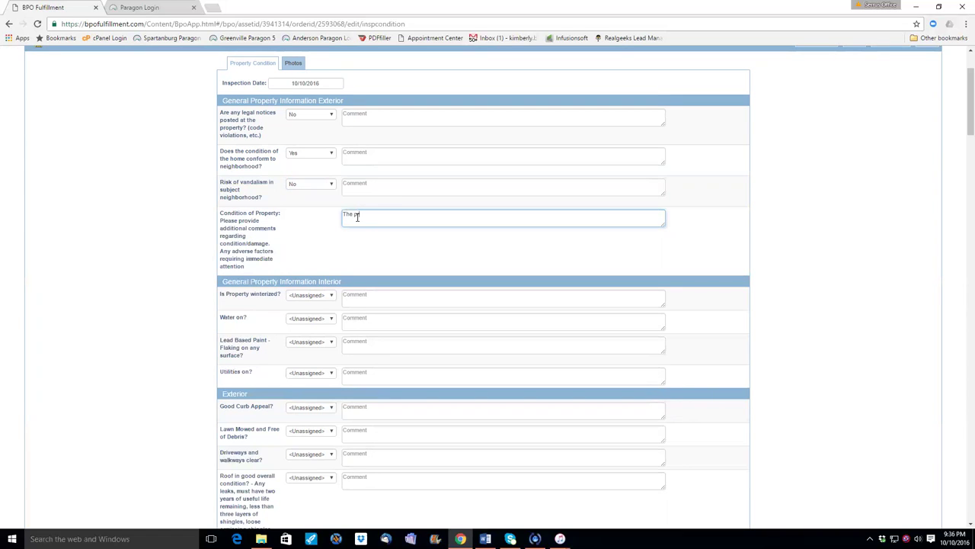
{"action": "type", "text": "roperty was in great condition. There was one satellite"}
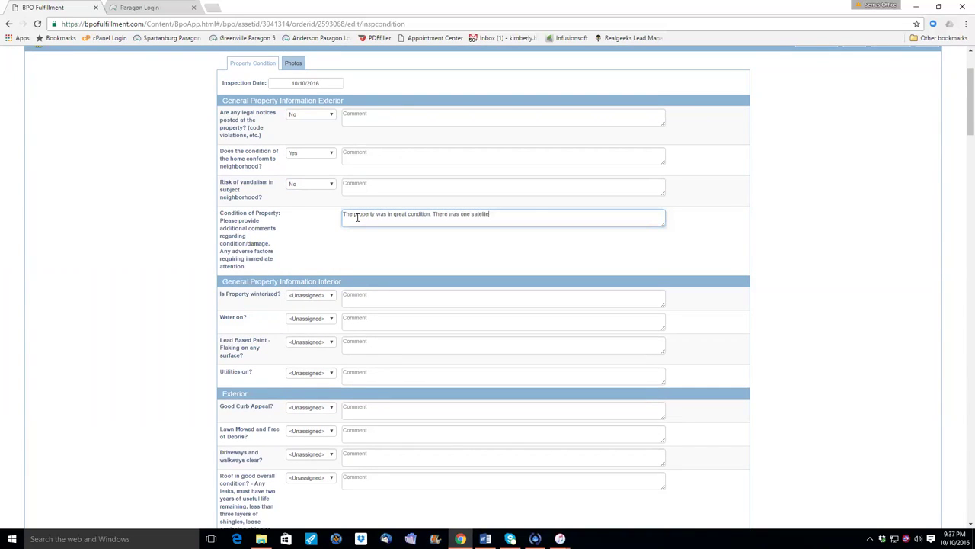
{"action": "type", "text": " dish in the back yard corner that was not in use and should be "}
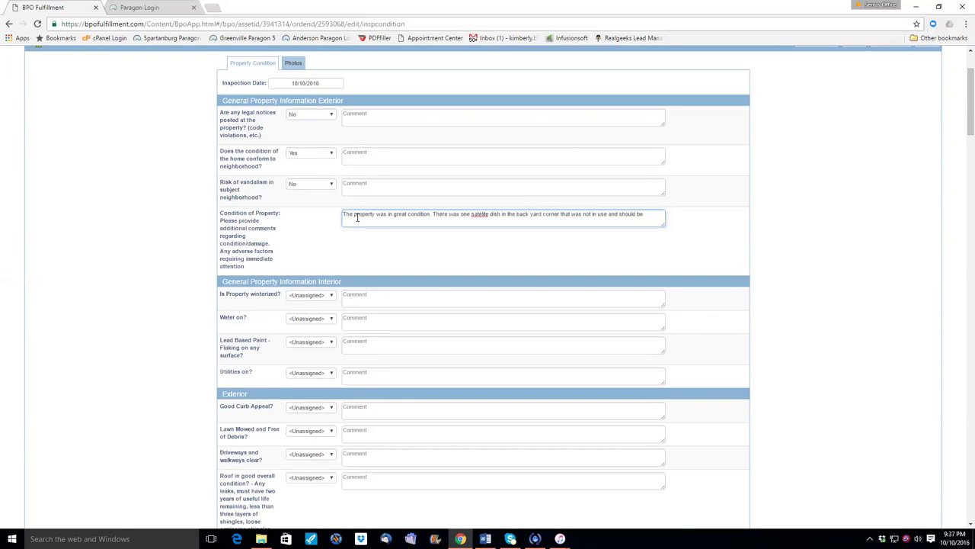
{"action": "type", "text": "tr"}
{"action": "type", "text": "as"}
{"action": "type", "text": "hed or g"}
{"action": "type", "text": "iving"}
{"action": "type", "text": " back"}
{"action": "type", "text": " to compa"}
{"action": "type", "text": "ny."}
Step: In the general interior information, answer No to the property being winterized and Yes to the water being on
{"action": "left_click", "coordinate": [293, 300]}
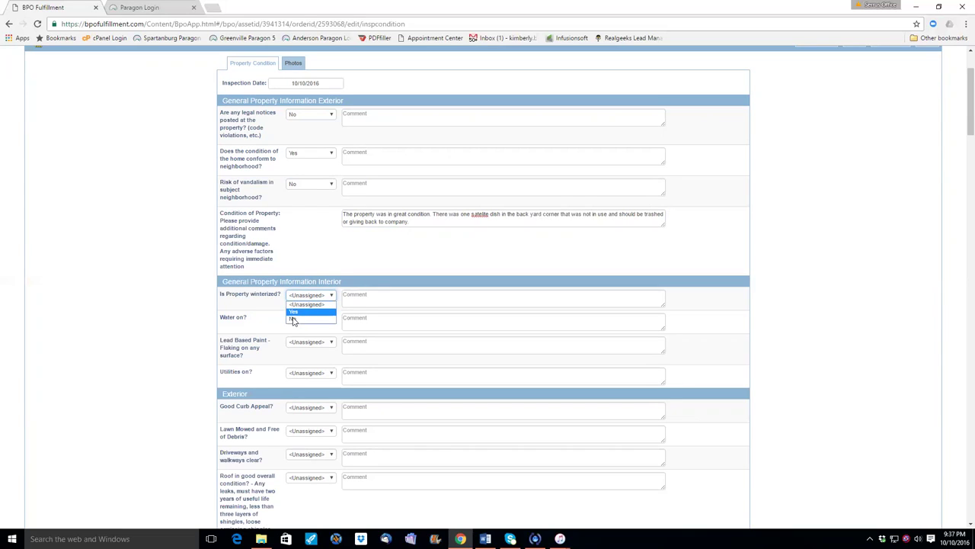
{"action": "left_click", "coordinate": [297, 318]}
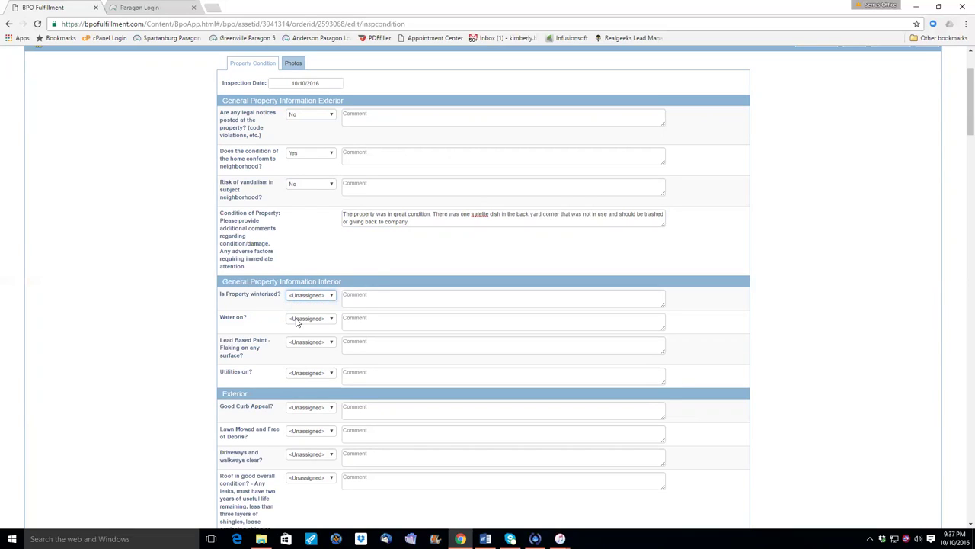
{"action": "left_click", "coordinate": [296, 321]}
{"action": "left_click", "coordinate": [307, 345]}
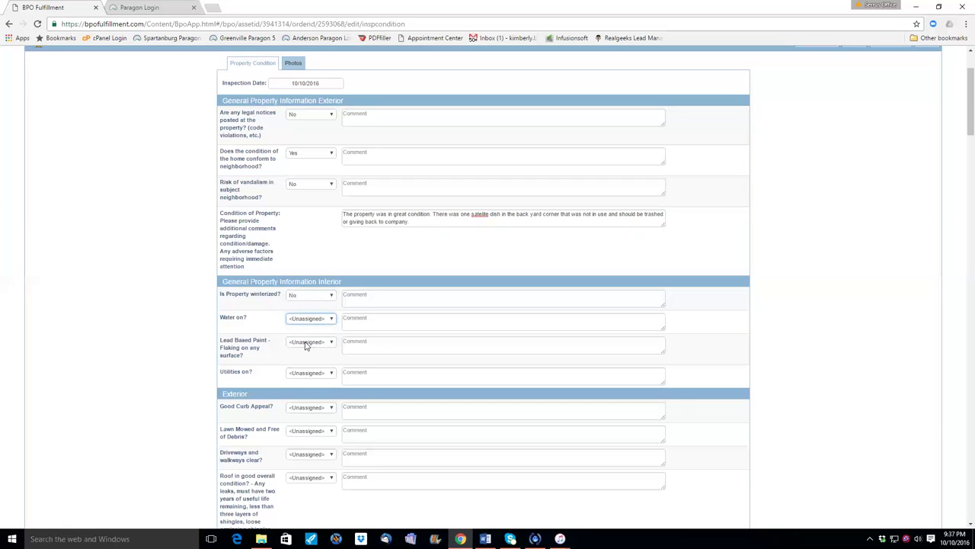
{"action": "key", "text": "y"}
Step: Answer No to lead based paint flaking on any surface and Yes to utilities being on
{"action": "left_click", "coordinate": [306, 343]}
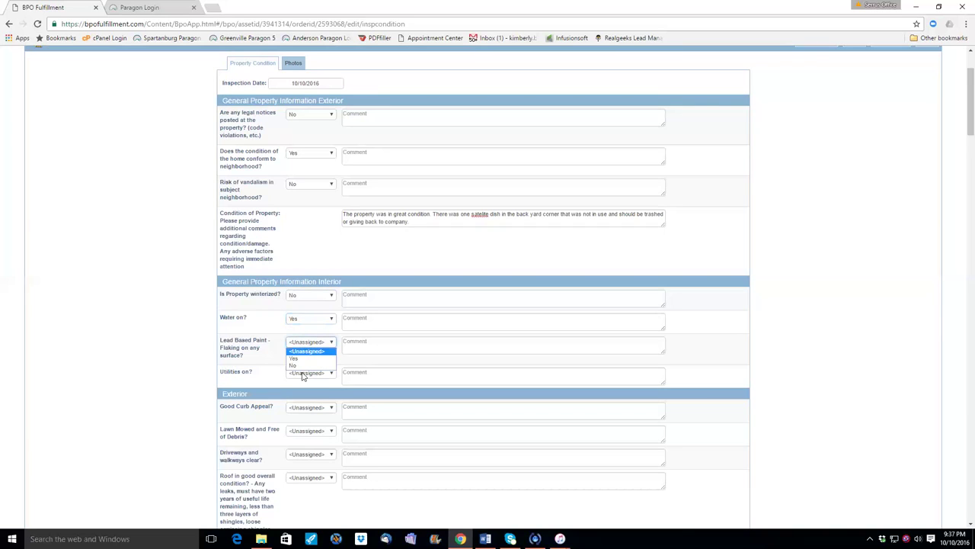
{"action": "left_click", "coordinate": [303, 375]}
{"action": "left_click", "coordinate": [306, 380]}
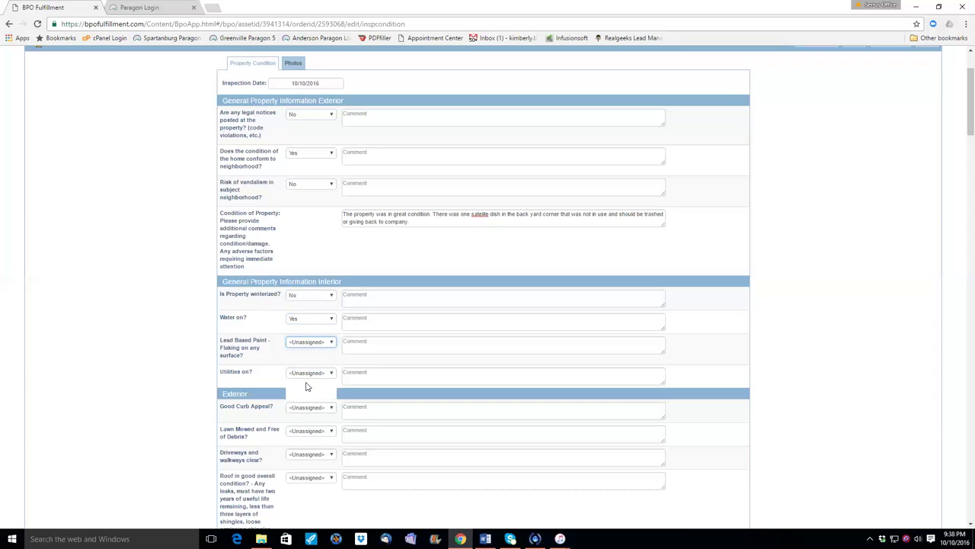
{"action": "left_click", "coordinate": [306, 395]}
{"action": "left_click", "coordinate": [306, 373]}
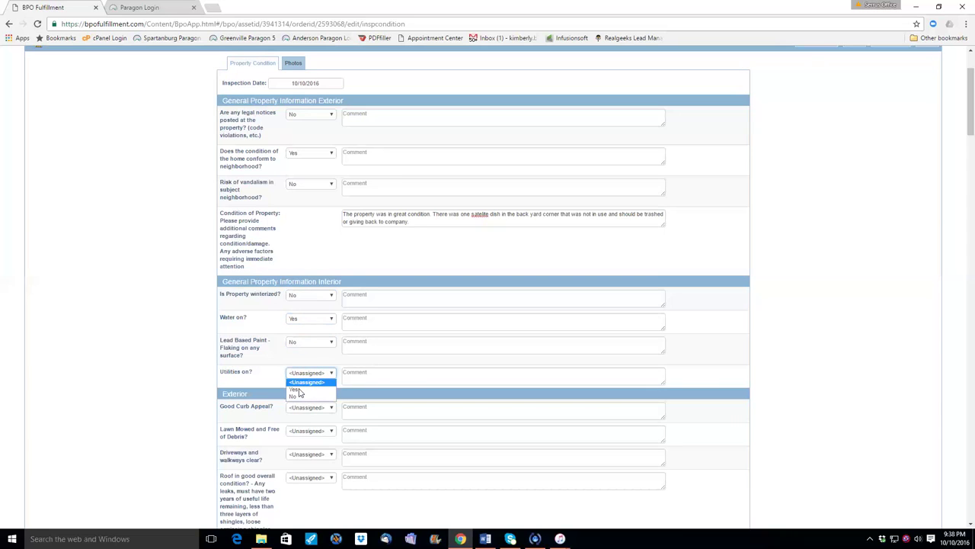
{"action": "left_click", "coordinate": [299, 388]}
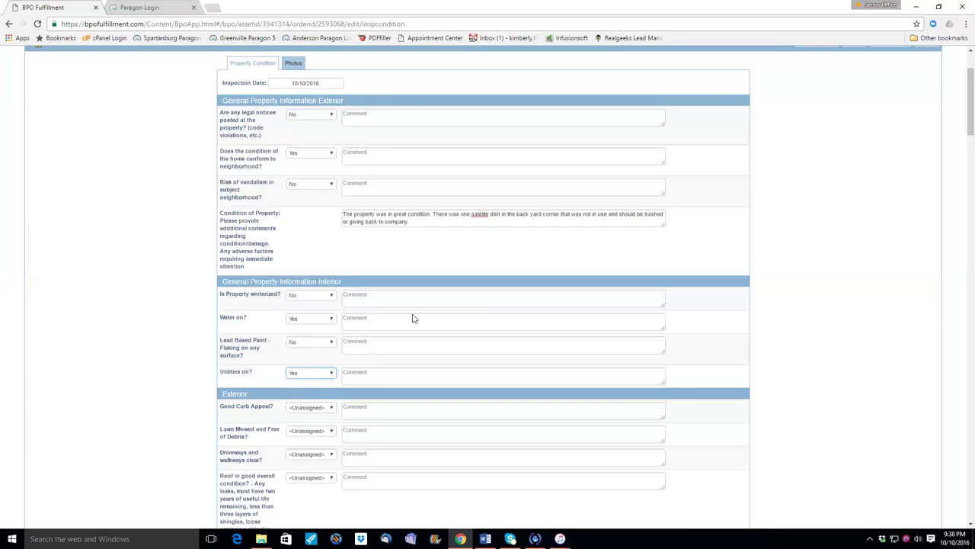
Step: In the Exterior section, answer Yes to good curb appeal and Yes to the lawn being mowed and free of debris
{"action": "left_click", "coordinate": [311, 409]}
{"action": "left_click", "coordinate": [309, 409]}
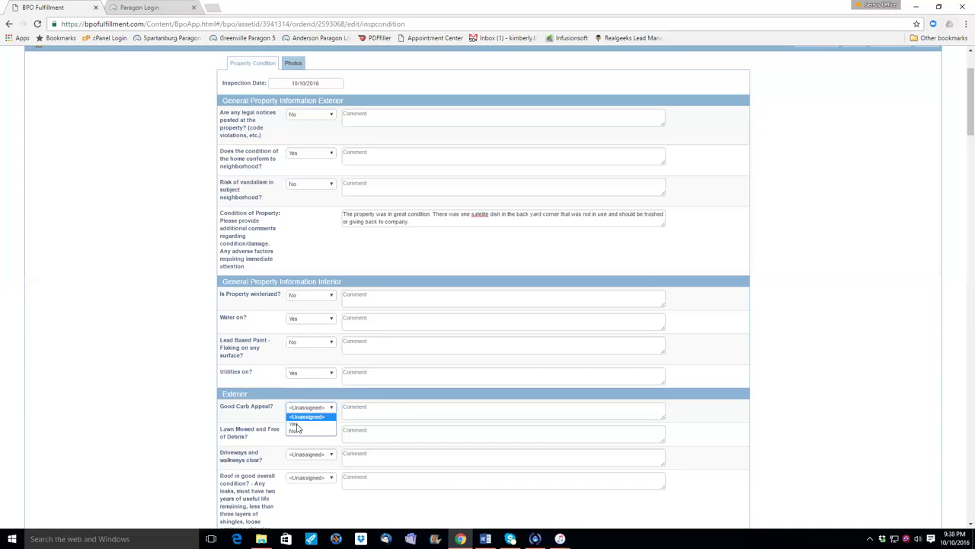
{"action": "left_click", "coordinate": [296, 427]}
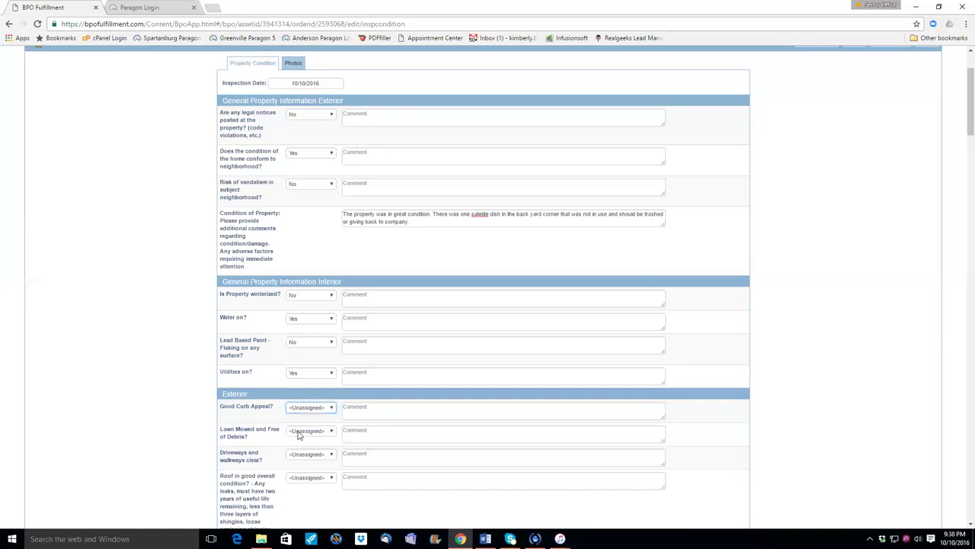
{"action": "key", "text": "Down"}
{"action": "key", "text": "Tab"}
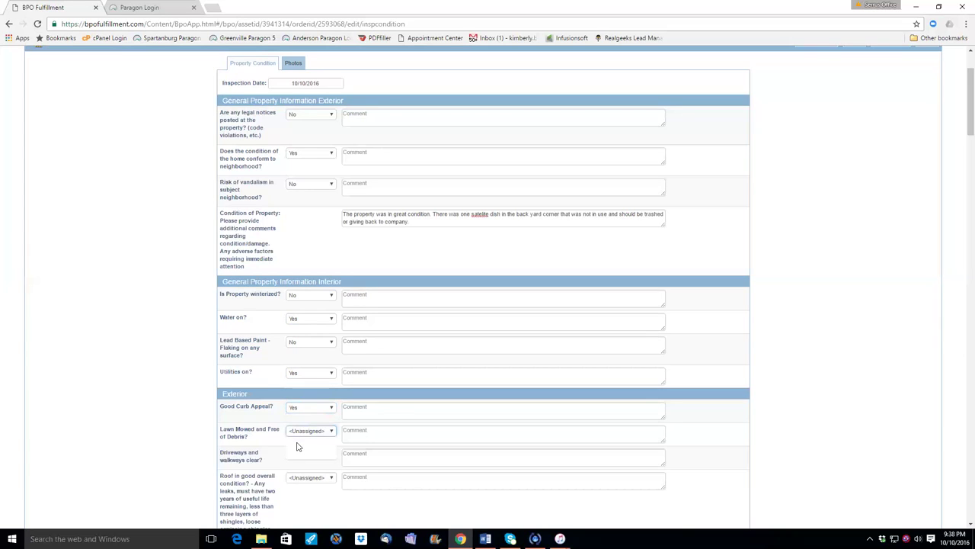
{"action": "key", "text": "alt+Down"}
{"action": "left_click", "coordinate": [296, 447]}
Step: Answer Yes to the driveways and walkways being clear
{"action": "left_click", "coordinate": [307, 457]}
{"action": "key", "text": "Tab"}
{"action": "key", "text": "alt+Down"}
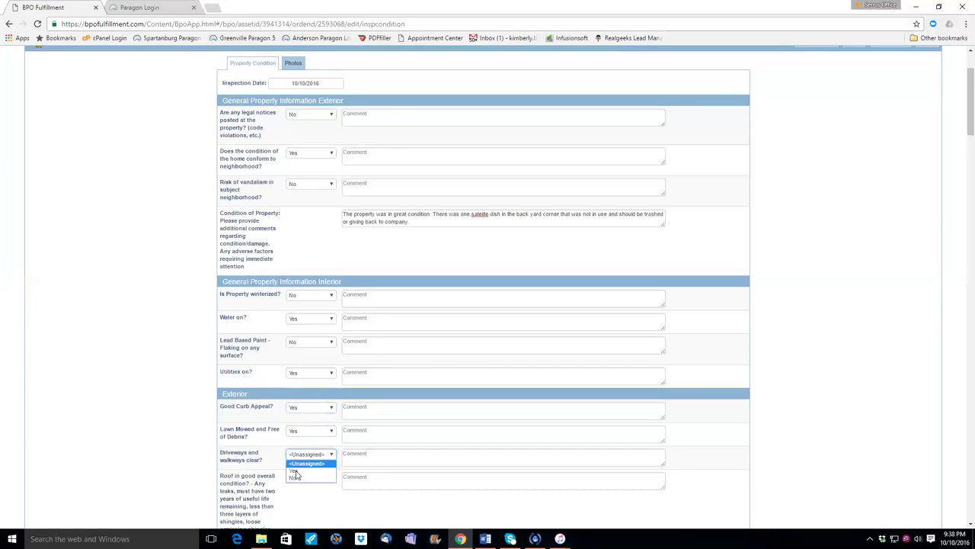
{"action": "key", "text": "Escape"}
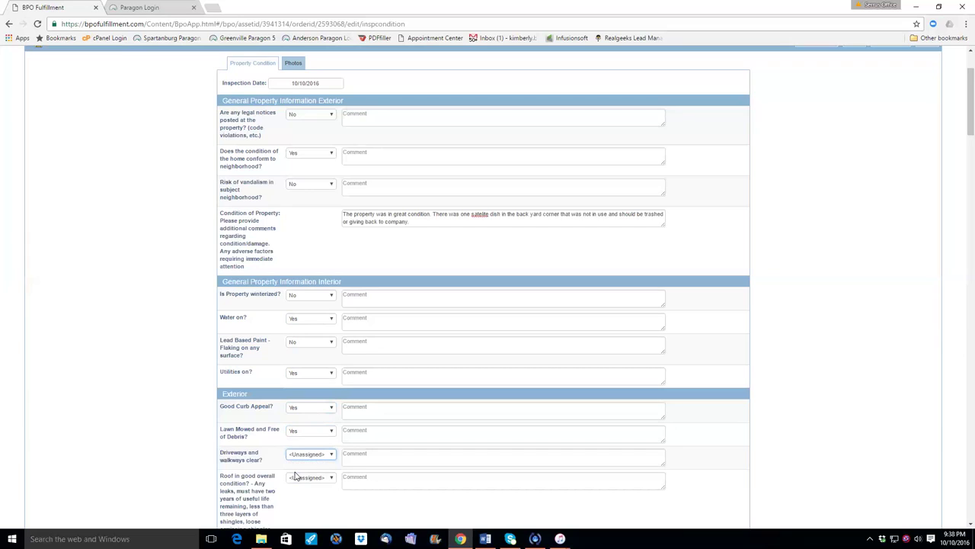
{"action": "key", "text": "y"}
{"action": "key", "text": "Tab"}
Step: Answer Yes to the roof being in good overall condition and add the comment "observed from the ground"
{"action": "left_click", "coordinate": [296, 480]}
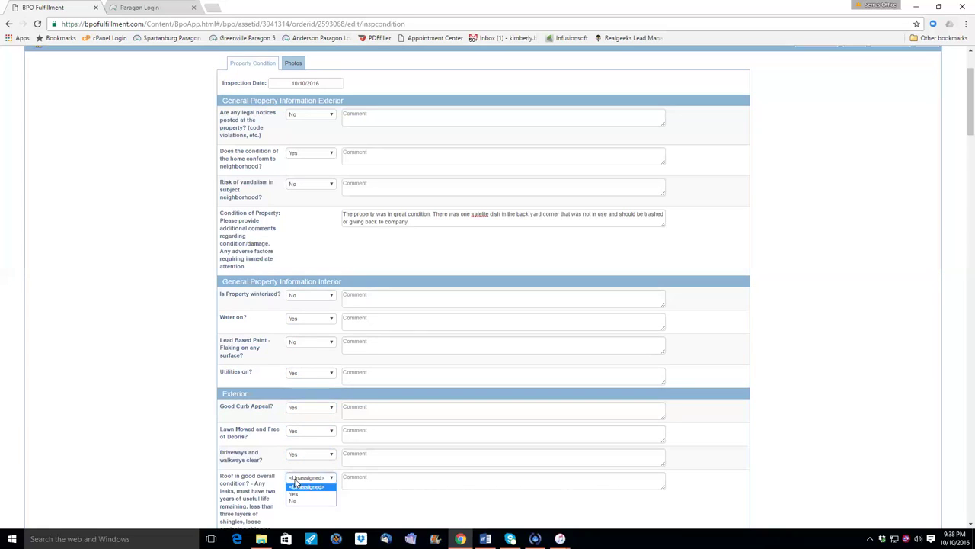
{"action": "left_click", "coordinate": [365, 484]}
{"action": "key", "text": "y"}
{"action": "left_click", "coordinate": [365, 479]}
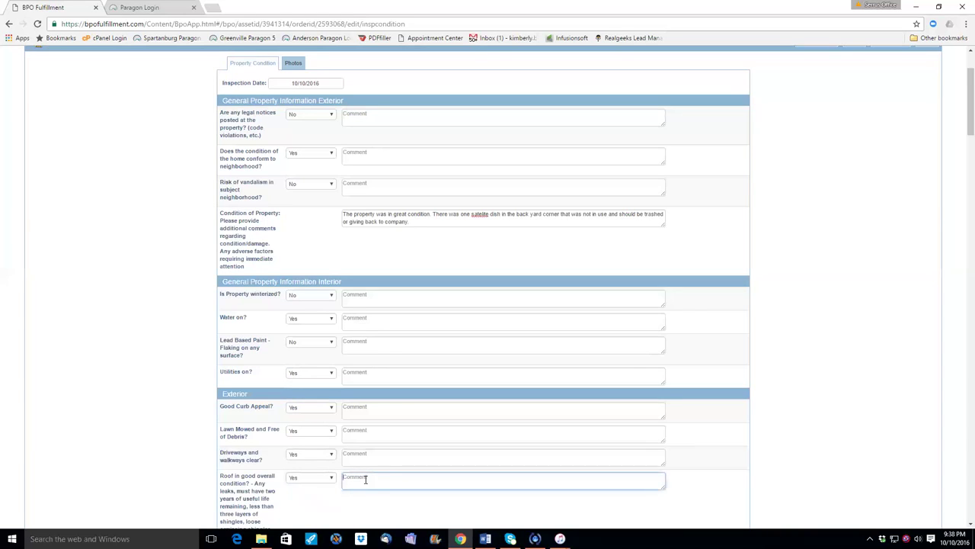
{"action": "type", "text": "observed fro"}
{"action": "scroll", "coordinate": [395, 267], "scroll_direction": "down", "scroll_amount": 1}
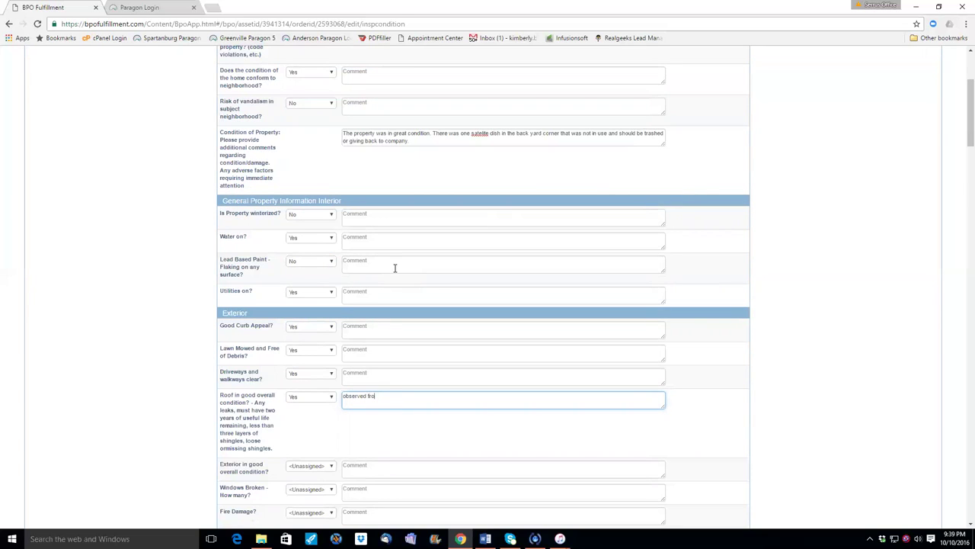
{"action": "scroll", "coordinate": [395, 267], "scroll_direction": "down", "scroll_amount": 1}
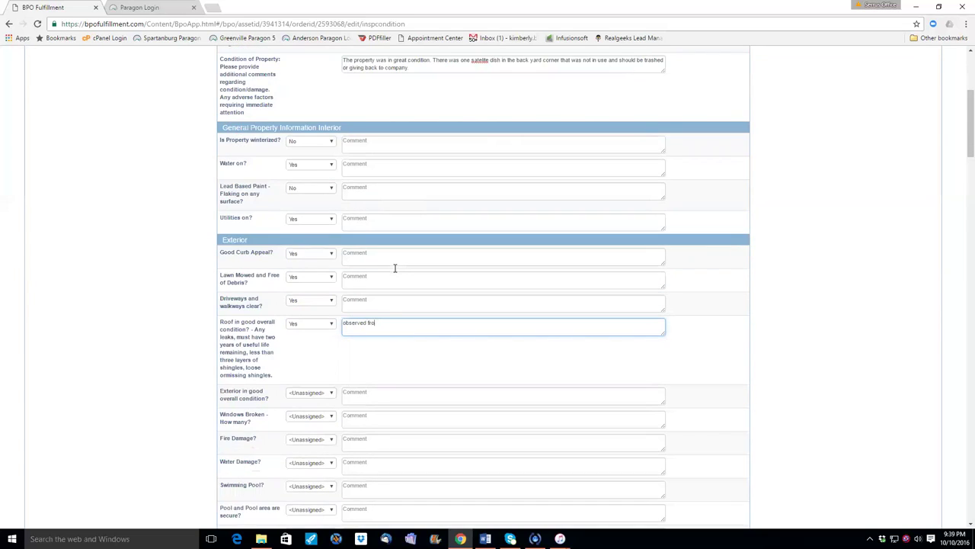
{"action": "scroll", "coordinate": [394, 267], "scroll_direction": "down", "scroll_amount": 1}
{"action": "type", "text": "m the ground"}
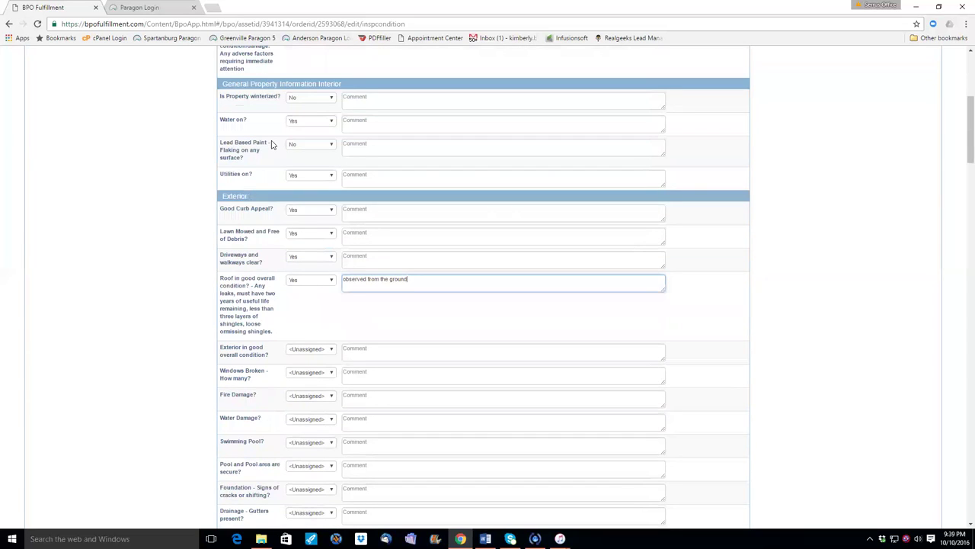
Step: Answer Yes to the exterior being in good overall condition and No to broken windows
{"action": "scroll", "coordinate": [309, 160], "scroll_direction": "down", "scroll_amount": 3}
{"action": "left_click", "coordinate": [310, 140]}
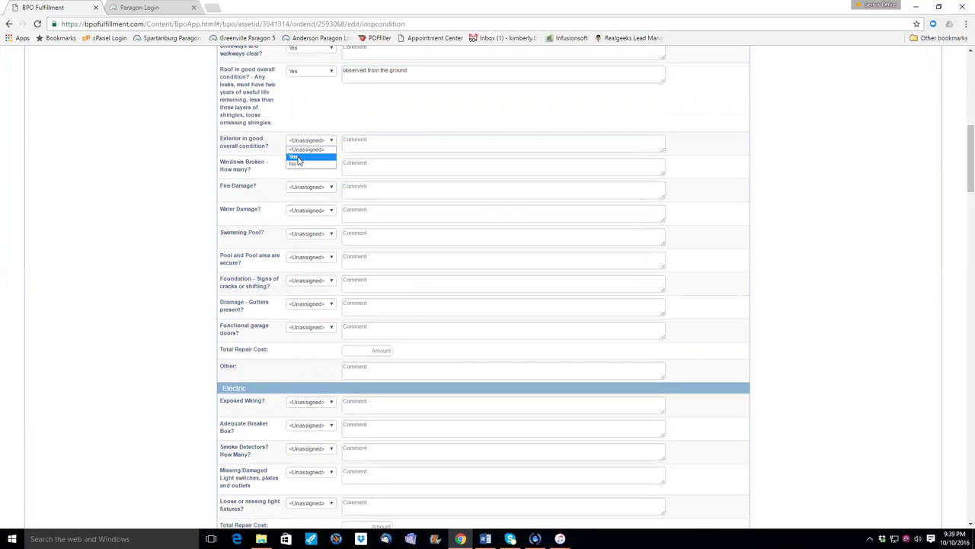
{"action": "left_click", "coordinate": [298, 158]}
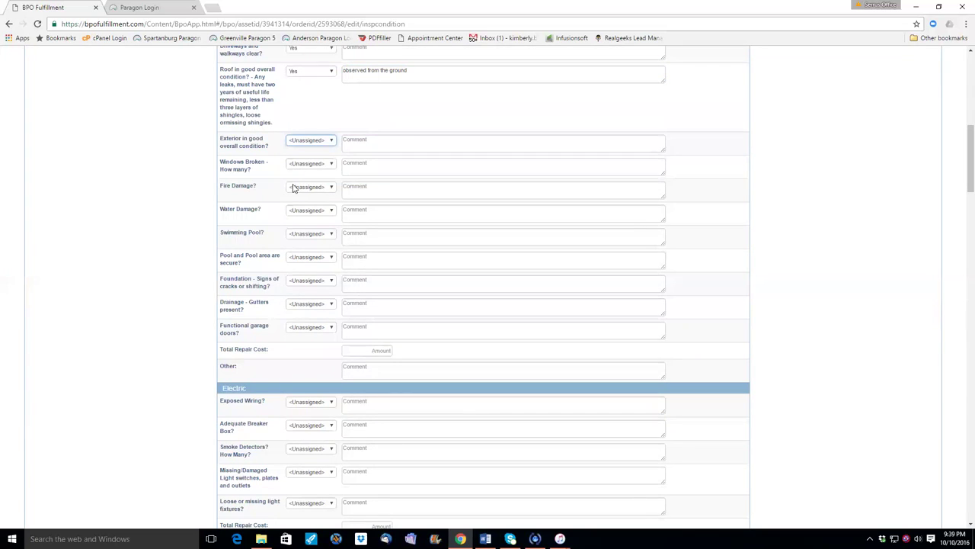
{"action": "key", "text": "y"}
{"action": "left_click", "coordinate": [294, 187]}
{"action": "left_click", "coordinate": [294, 189]}
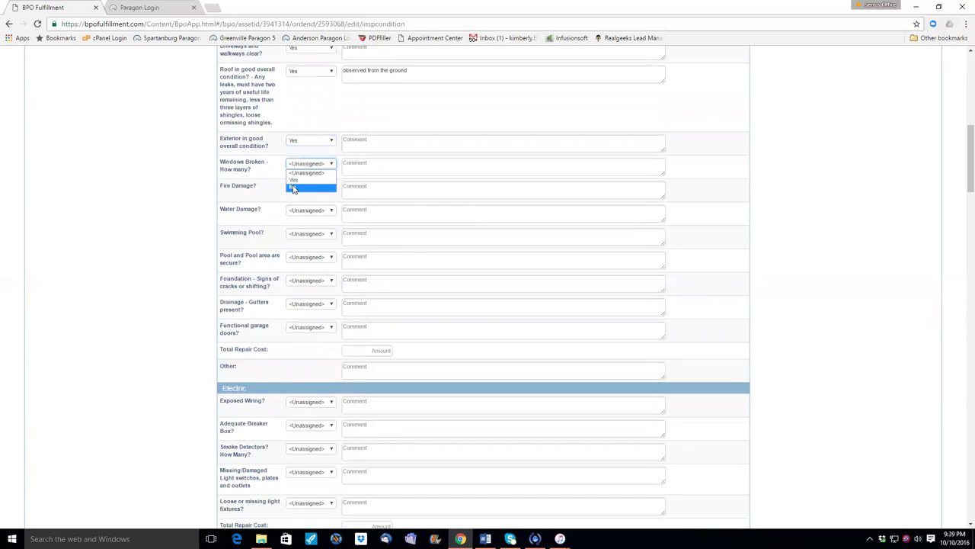
{"action": "left_click", "coordinate": [294, 189]}
{"action": "key", "text": "n"}
Step: Answer No to fire damage and No to water damage in the Exterior section
{"action": "left_click", "coordinate": [298, 210]}
{"action": "key", "text": "Tab"}
{"action": "key", "text": "alt+Down"}
{"action": "key", "text": "Escape"}
{"action": "key", "text": "n"}
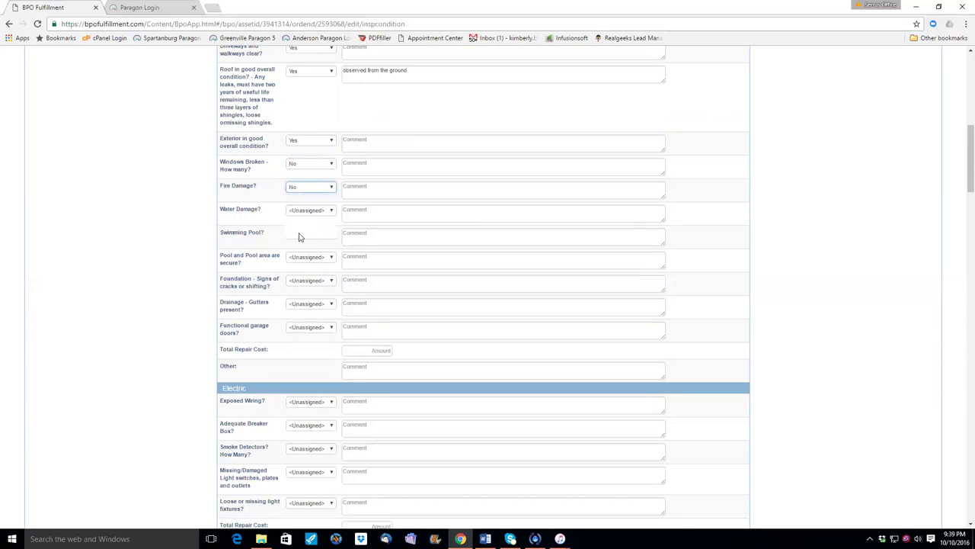
{"action": "left_click", "coordinate": [299, 237]}
{"action": "key", "text": "alt+Down"}
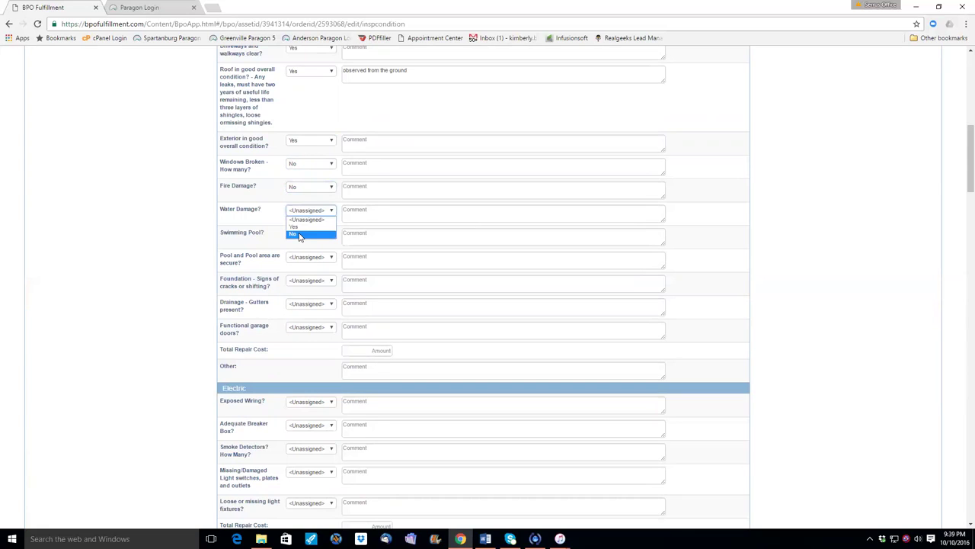
{"action": "left_click", "coordinate": [299, 235]}
Step: Answer No to swimming pool and No to the pool area being secure, adding the comment "NO POOL" to the latter
{"action": "key", "text": "Tab"}
{"action": "key", "text": "alt+Down"}
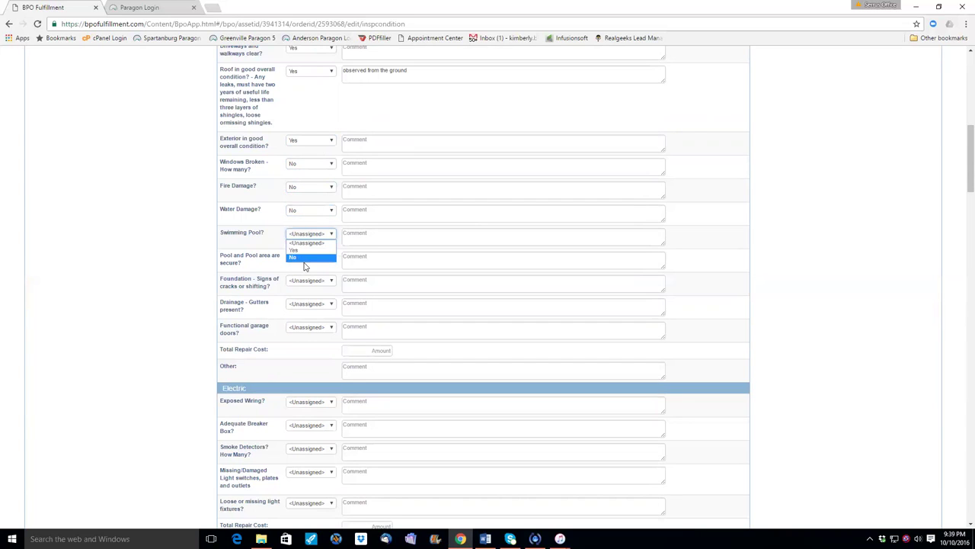
{"action": "key", "text": "Escape"}
{"action": "key", "text": "n"}
{"action": "key", "text": "Tab"}
{"action": "key", "text": "alt+Down"}
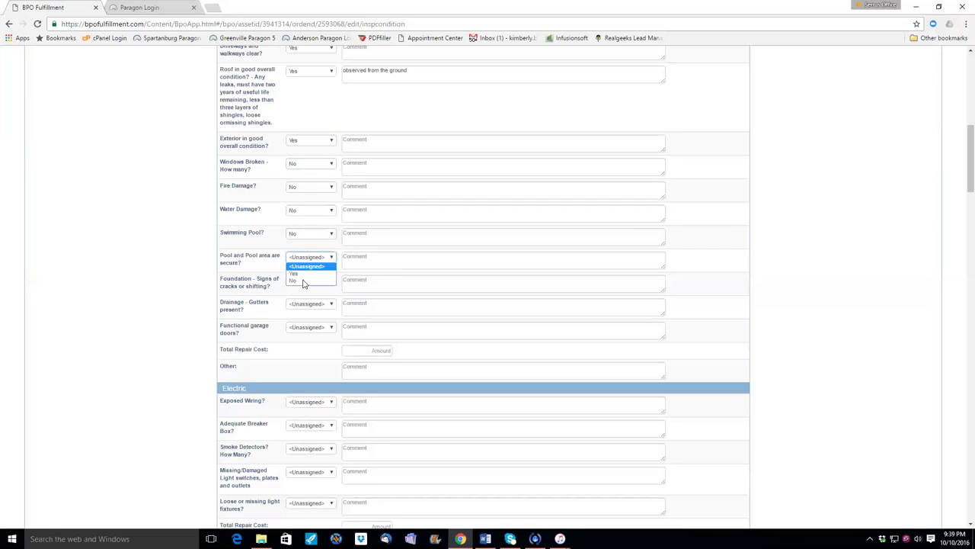
{"action": "left_click", "coordinate": [405, 266]}
{"action": "key", "text": "n"}
{"action": "key", "text": "Tab"}
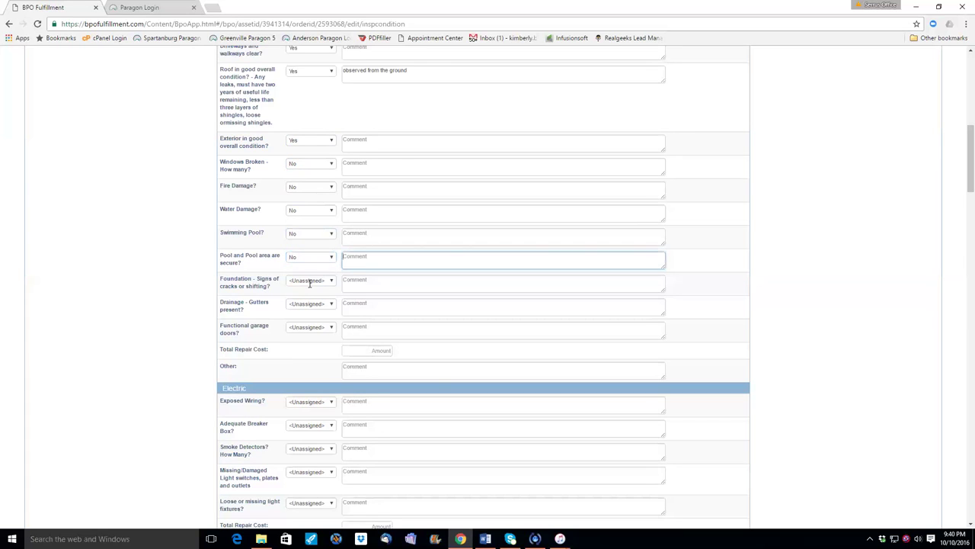
{"action": "type", "text": "NO POOL"}
Step: Answer No to foundation signs of cracks or shifting and Yes to drainage gutters being present
{"action": "left_click", "coordinate": [309, 282]}
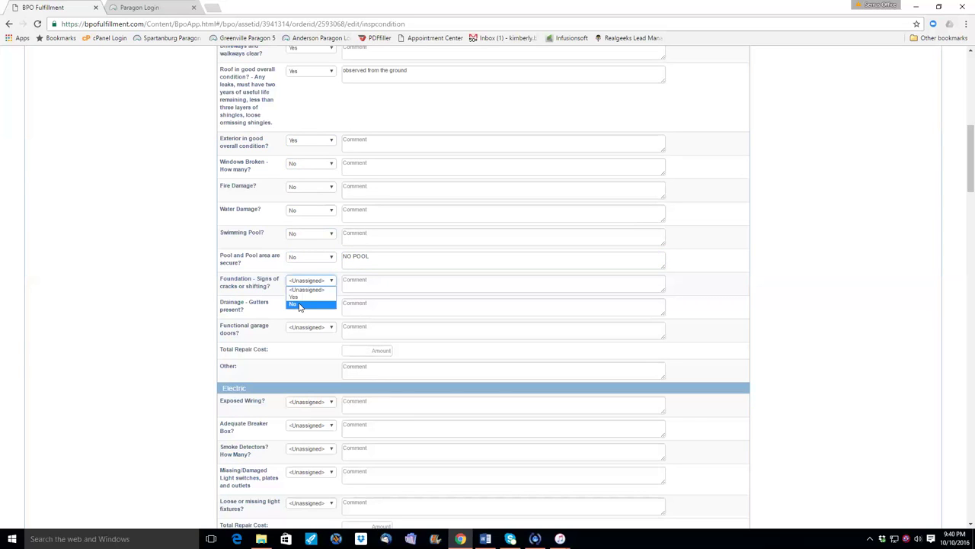
{"action": "left_click", "coordinate": [299, 304]}
{"action": "key", "text": "n"}
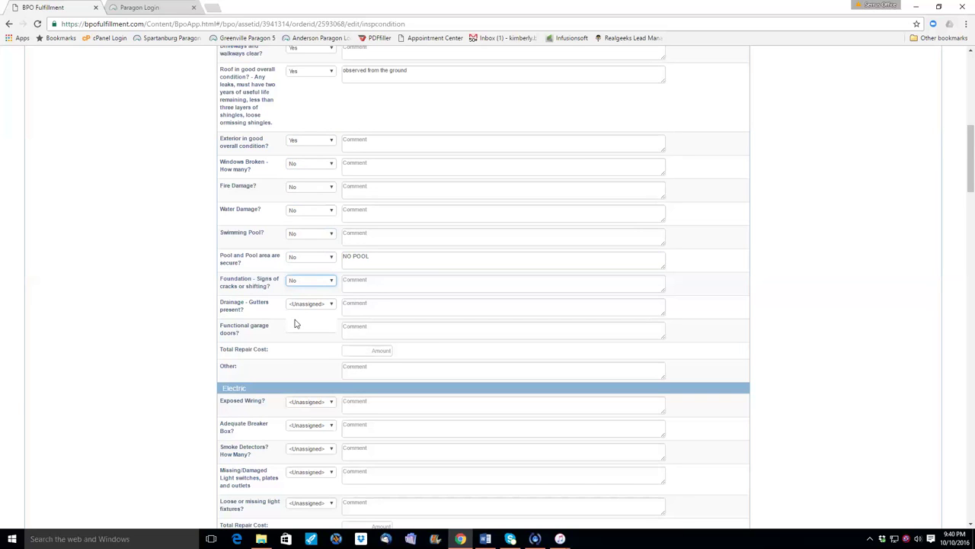
{"action": "key", "text": "Tab"}
{"action": "key", "text": "y"}
Step: Answer Yes to functional garage doors and add the comment "Doors worked at time of inspection"
{"action": "key", "text": "Tab"}
{"action": "key", "text": "alt+Down"}
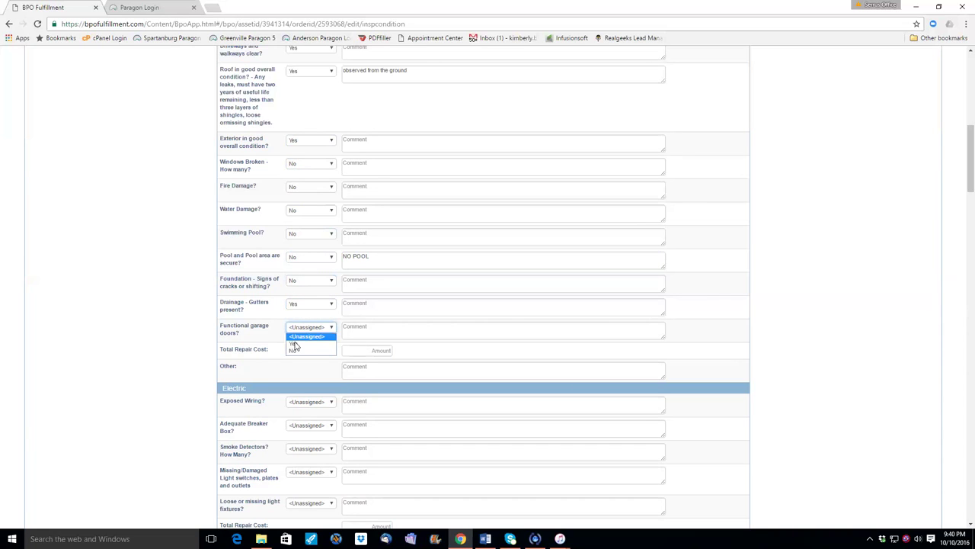
{"action": "key", "text": "Escape"}
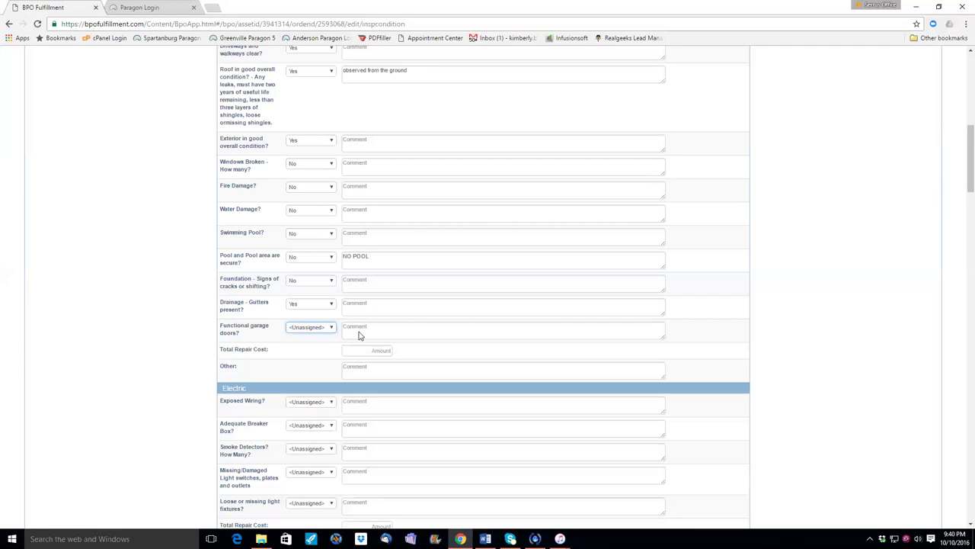
{"action": "key", "text": "Down"}
{"action": "left_click", "coordinate": [359, 330]}
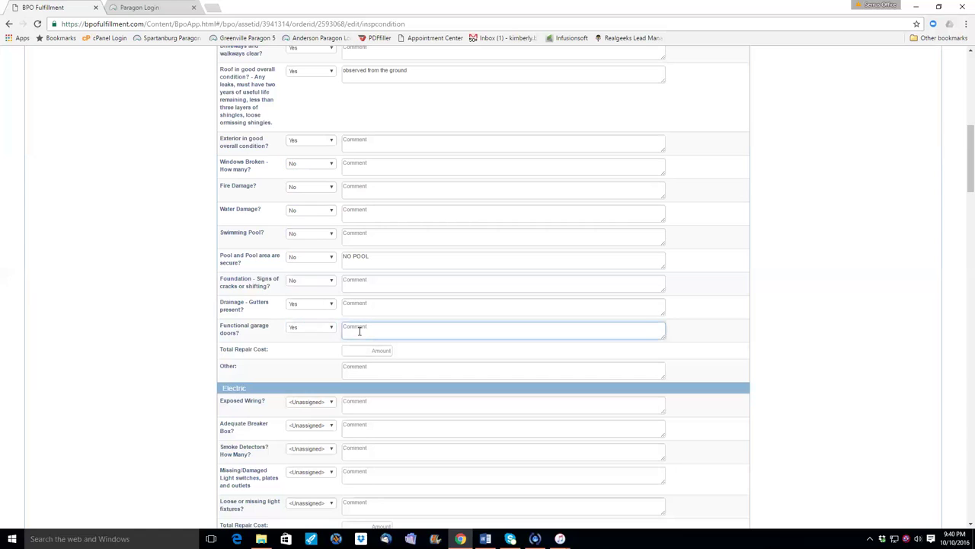
{"action": "type", "text": "Doo"}
{"action": "type", "text": "rs are"}
{"action": "type", "text": "rked at time"}
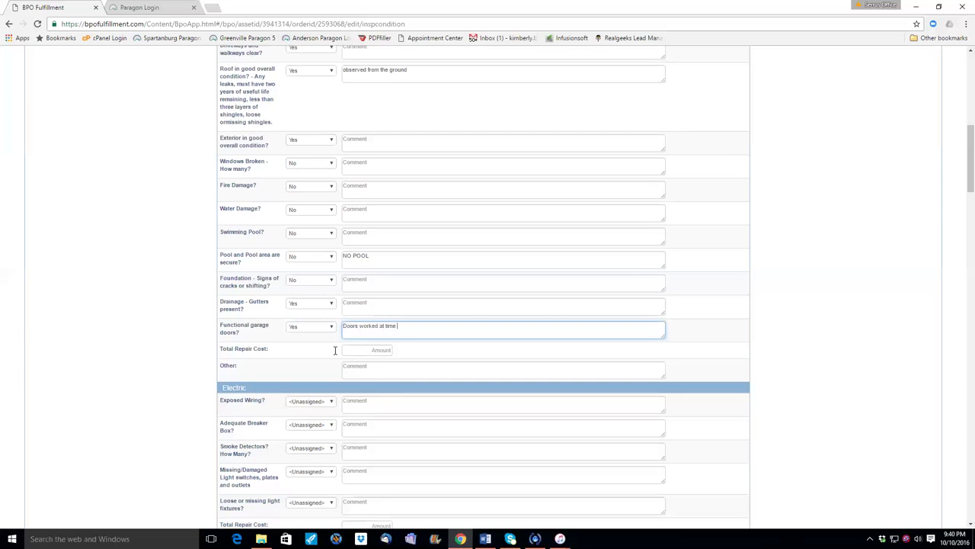
{"action": "scroll", "coordinate": [334, 350], "scroll_direction": "down", "scroll_amount": 1}
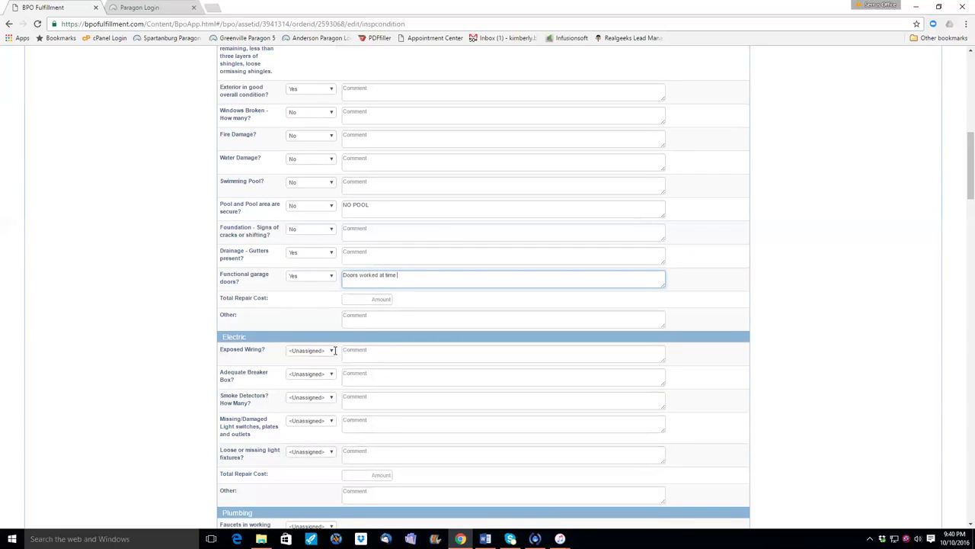
{"action": "scroll", "coordinate": [335, 350], "scroll_direction": "down", "scroll_amount": 1}
{"action": "type", "text": "of inspection"}
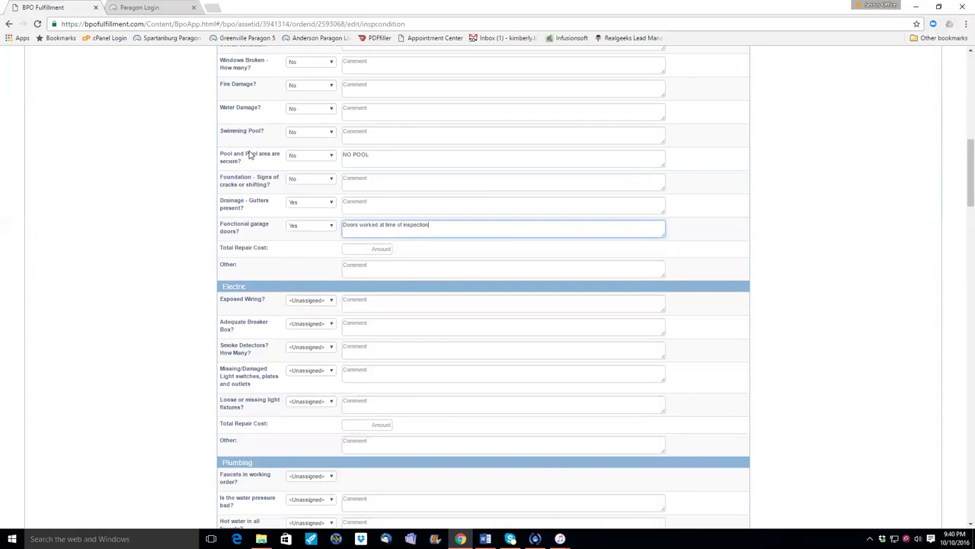
Step: In the Electric section, answer No to exposed wiring and Yes to an adequate breaker box
{"action": "scroll", "coordinate": [249, 154], "scroll_direction": "down", "scroll_amount": 4}
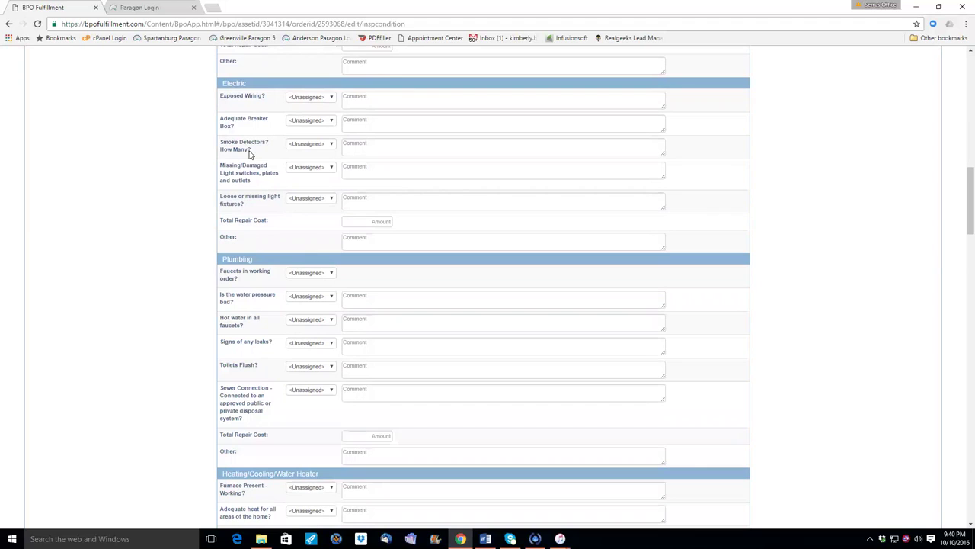
{"action": "left_click", "coordinate": [302, 98]}
{"action": "left_click", "coordinate": [301, 122]}
{"action": "key", "text": "n"}
{"action": "left_click", "coordinate": [300, 146]}
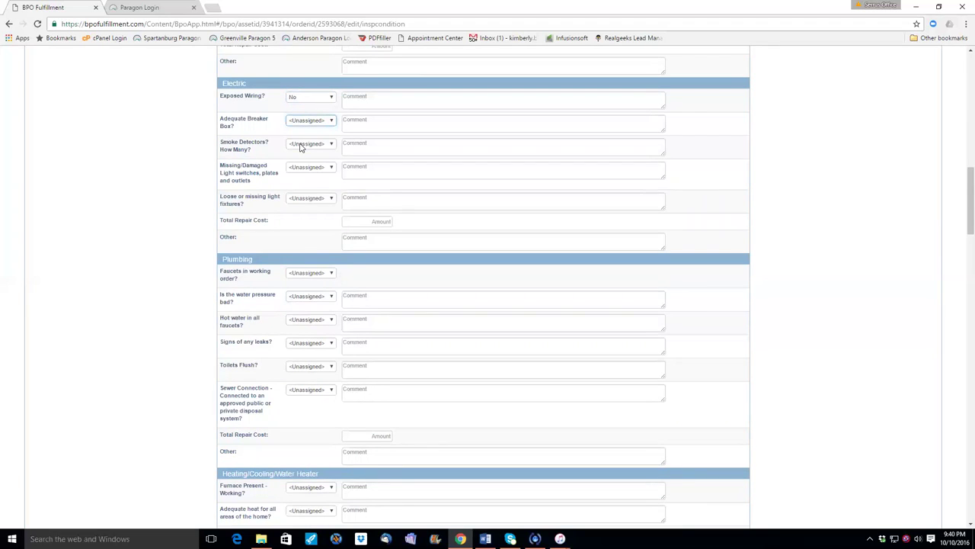
{"action": "key", "text": "y"}
Step: Answer Yes to smoke detectors and add the comment "7 and 1 carbon monoxide detector"
{"action": "left_click", "coordinate": [302, 144]}
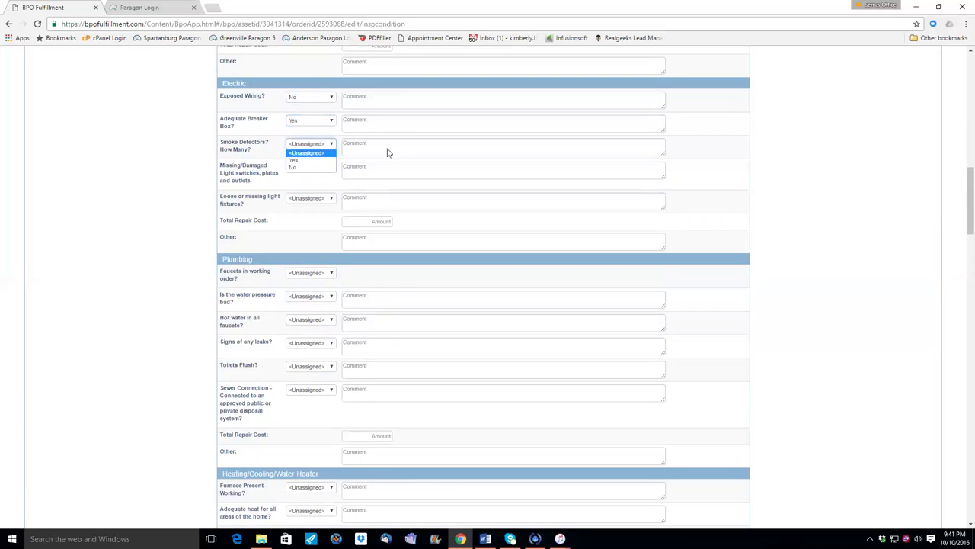
{"action": "key", "text": "Escape"}
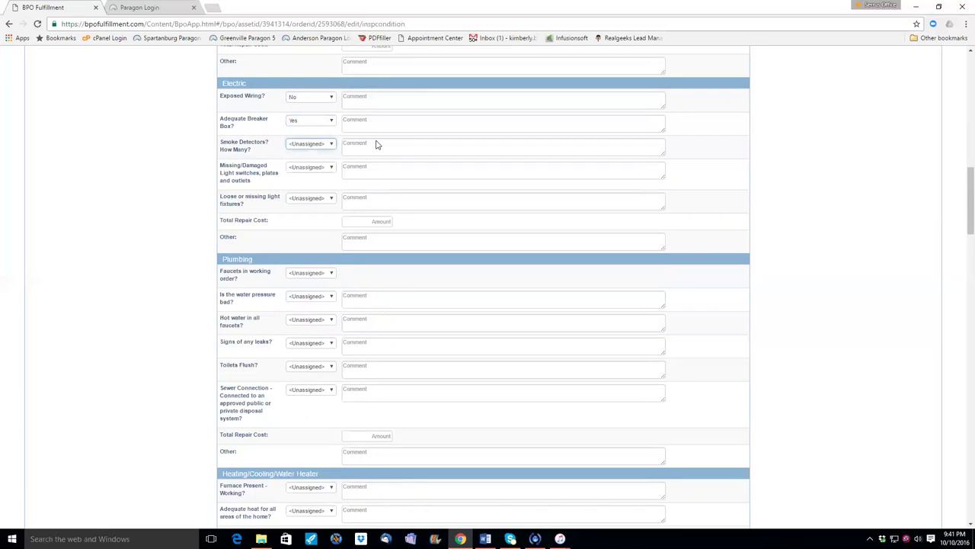
{"action": "key", "text": "y"}
{"action": "left_click", "coordinate": [496, 150]}
{"action": "type", "text": "7"}
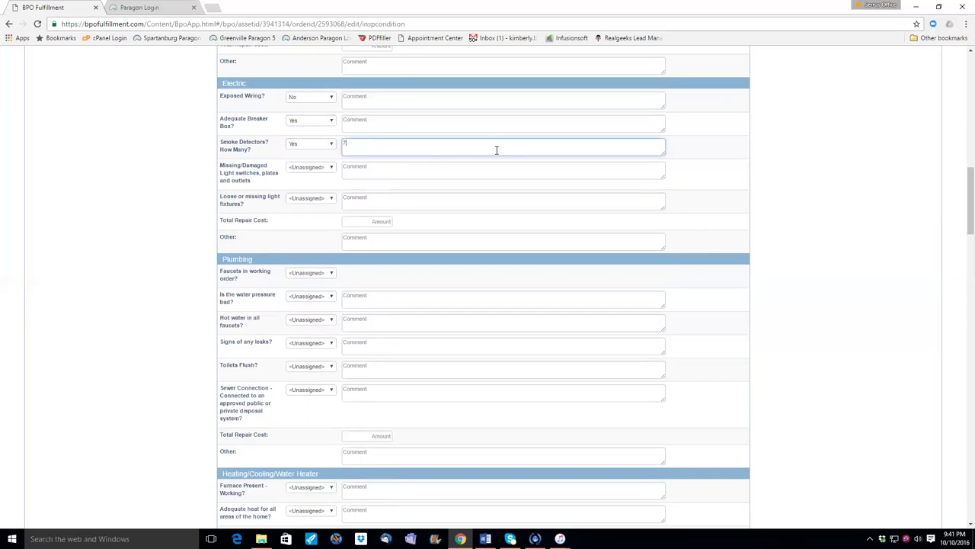
{"action": "type", "text": " and 1 carbon monoxide detector"}
Step: Answer No to missing or damaged light switches, plates and outlets, and No to loose or missing light fixtures
{"action": "left_click", "coordinate": [310, 170]}
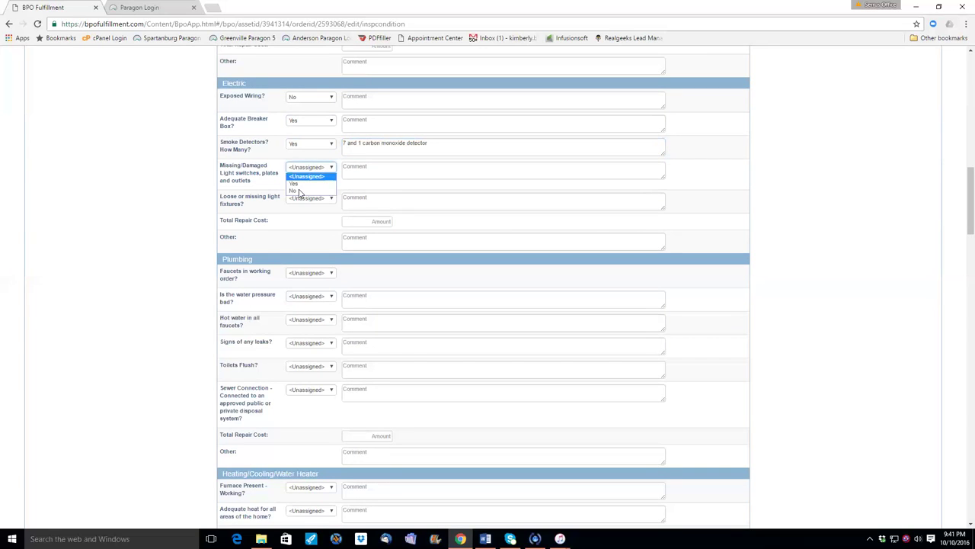
{"action": "left_click", "coordinate": [302, 201]}
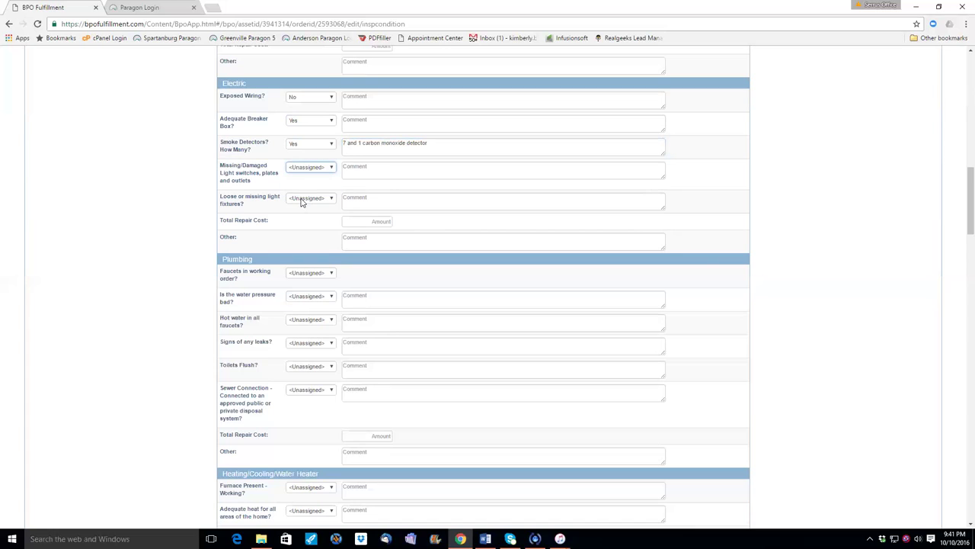
{"action": "key", "text": "n"}
{"action": "left_click", "coordinate": [299, 198]}
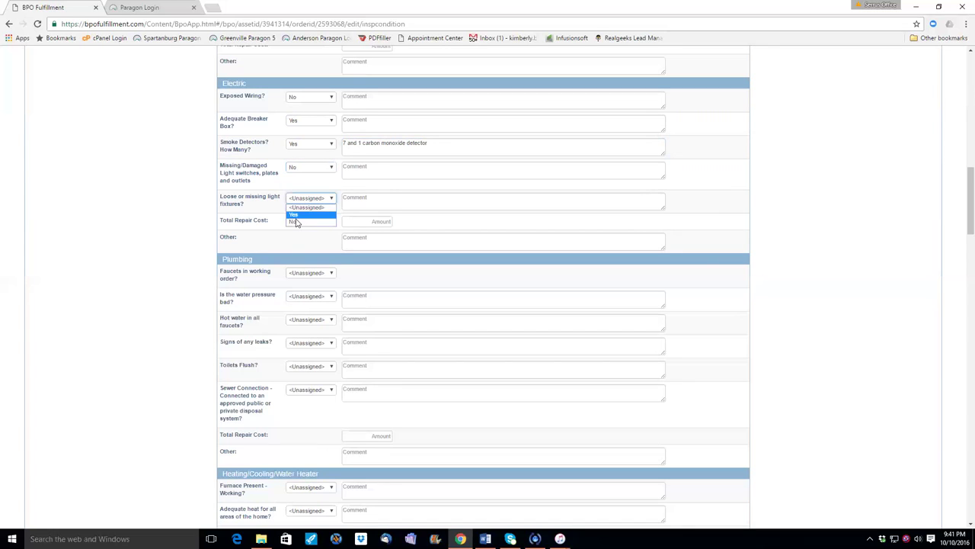
{"action": "left_click", "coordinate": [304, 273]}
{"action": "key", "text": "n"}
Step: In the Plumbing section, answer Yes to faucets in working order and Yes to the bad water pressure question
{"action": "key", "text": "Tab"}
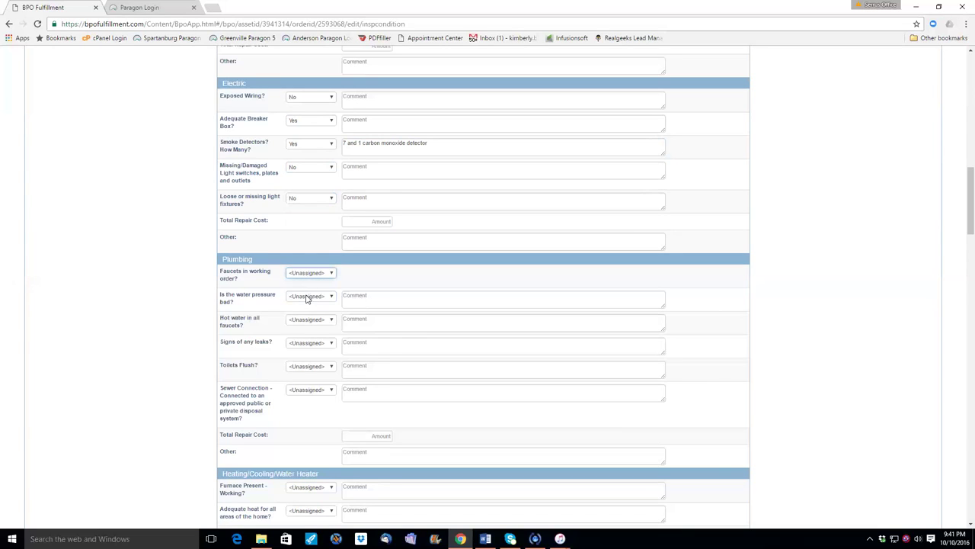
{"action": "key", "text": "y"}
{"action": "left_click", "coordinate": [308, 297]}
{"action": "left_click", "coordinate": [296, 316]}
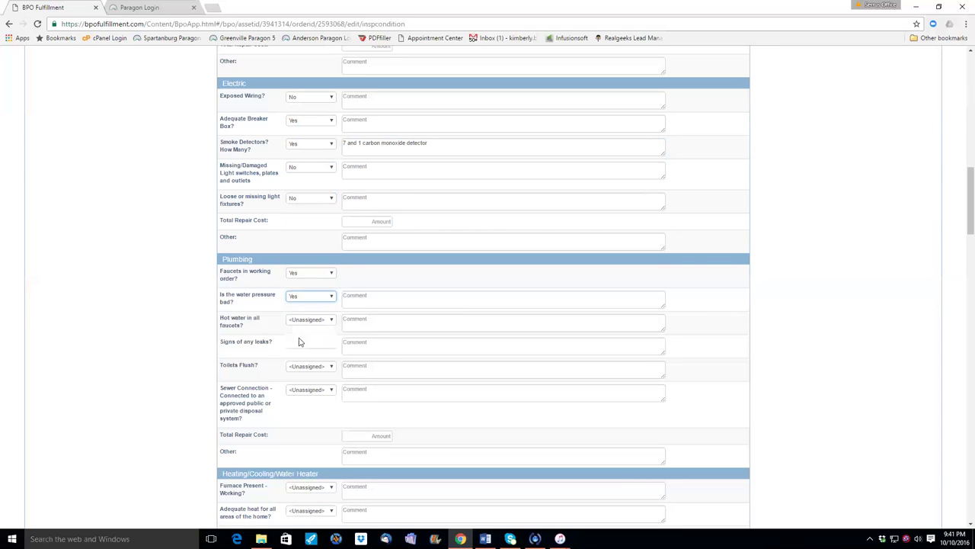
Step: Answer Yes to hot water in all faucets and add the comment "took water a while to heat up"
{"action": "left_click", "coordinate": [299, 320]}
{"action": "left_click", "coordinate": [354, 325]}
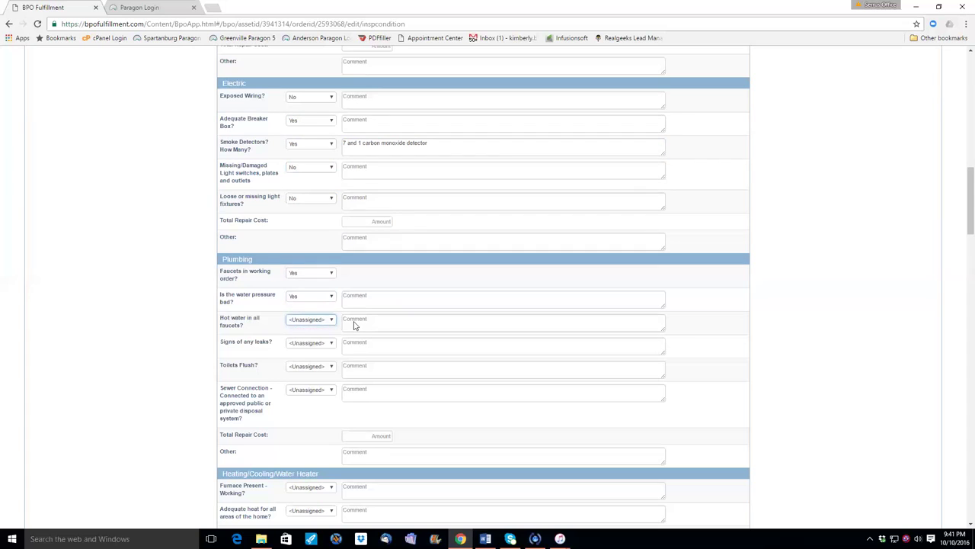
{"action": "key", "text": "Down"}
{"action": "left_click", "coordinate": [354, 321]}
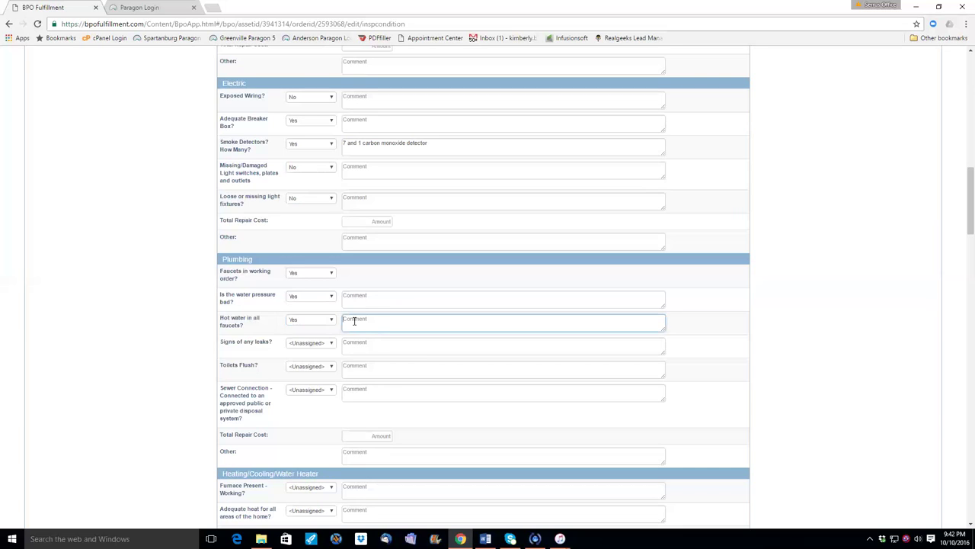
{"action": "type", "text": "took water a while to heat up"}
Step: Answer No to signs of any leaks and Yes to the toilets flushing
{"action": "key", "text": "Tab"}
{"action": "key", "text": "alt+Down"}
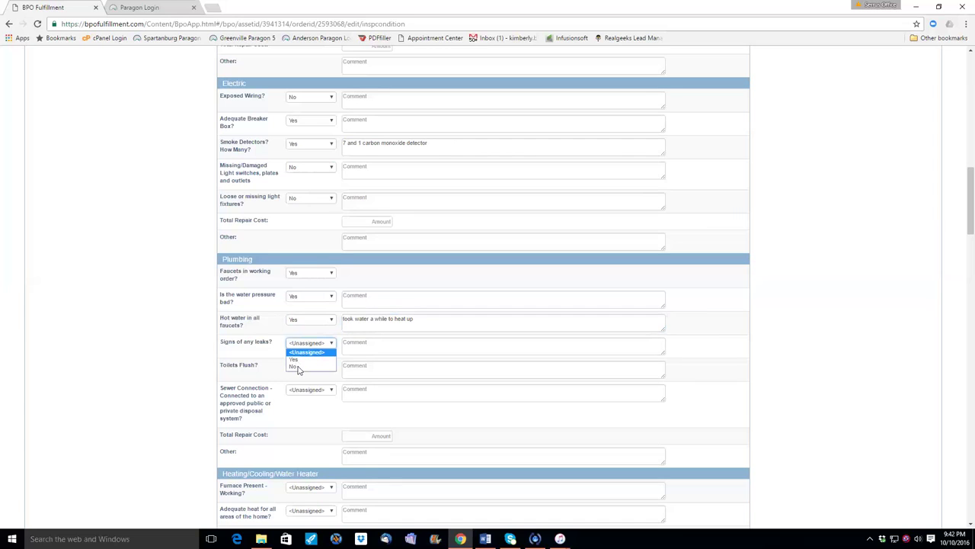
{"action": "key", "text": "Escape"}
{"action": "key", "text": "n"}
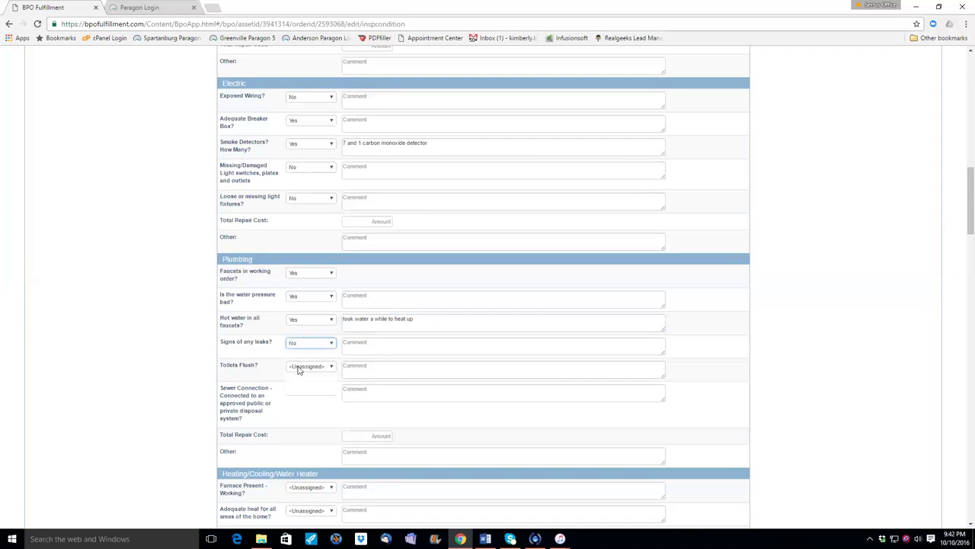
{"action": "left_click", "coordinate": [298, 368]}
{"action": "key", "text": "Escape"}
{"action": "key", "text": "y"}
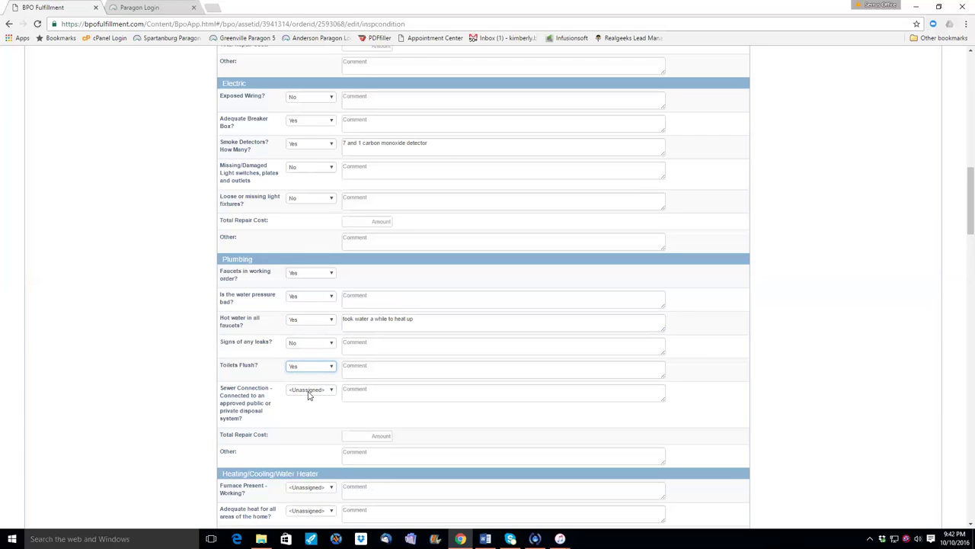
Step: Answer Yes to the sewer being connected to an approved public or private disposal system
{"action": "left_click", "coordinate": [309, 389]}
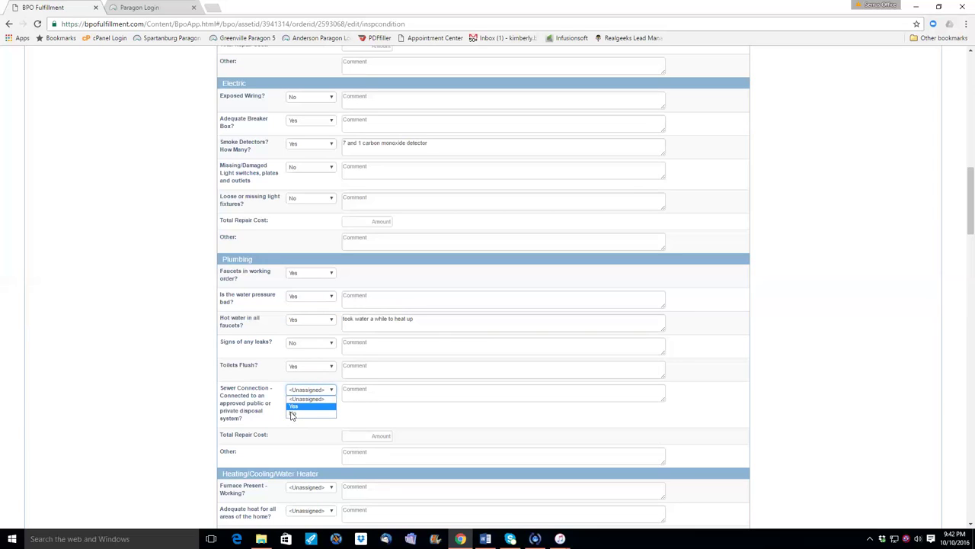
{"action": "key", "text": "Up"}
{"action": "left_click", "coordinate": [294, 408]}
{"action": "key", "text": "Down"}
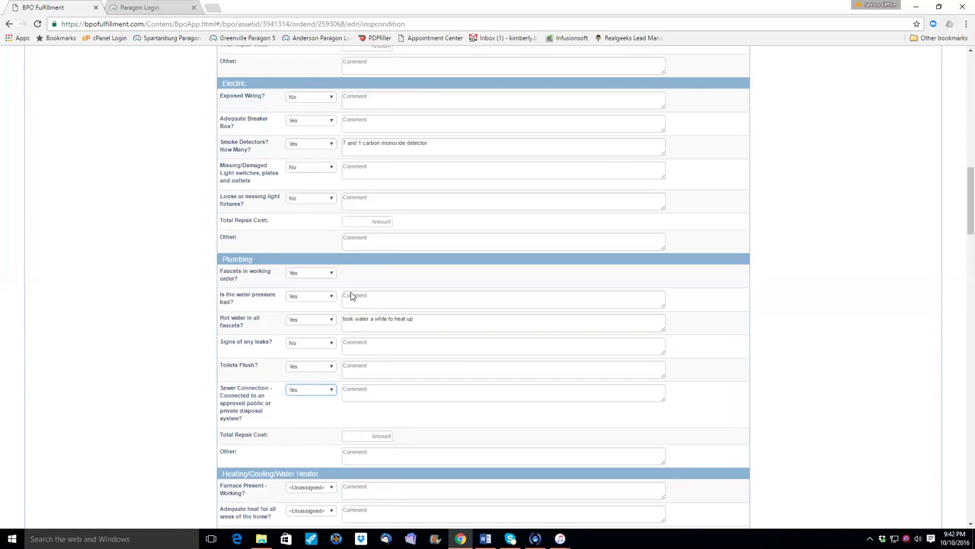
Step: In the Heating/Cooling/Water Heater section, answer Yes to the furnace being present and working
{"action": "scroll", "coordinate": [310, 292], "scroll_direction": "down", "scroll_amount": 3}
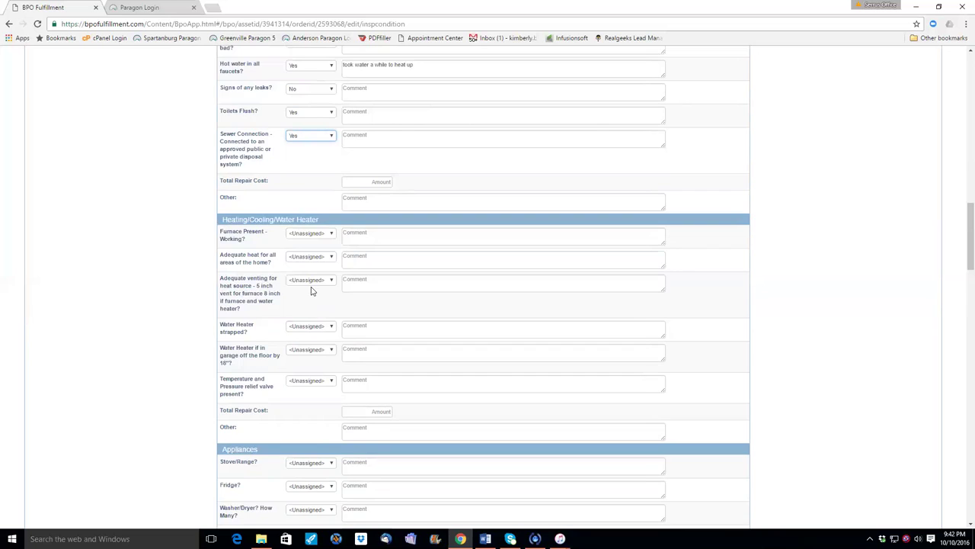
{"action": "scroll", "coordinate": [308, 281], "scroll_direction": "down", "scroll_amount": 2}
{"action": "scroll", "coordinate": [302, 235], "scroll_direction": "up", "scroll_amount": 2}
{"action": "left_click", "coordinate": [304, 235]}
{"action": "left_click", "coordinate": [303, 252]}
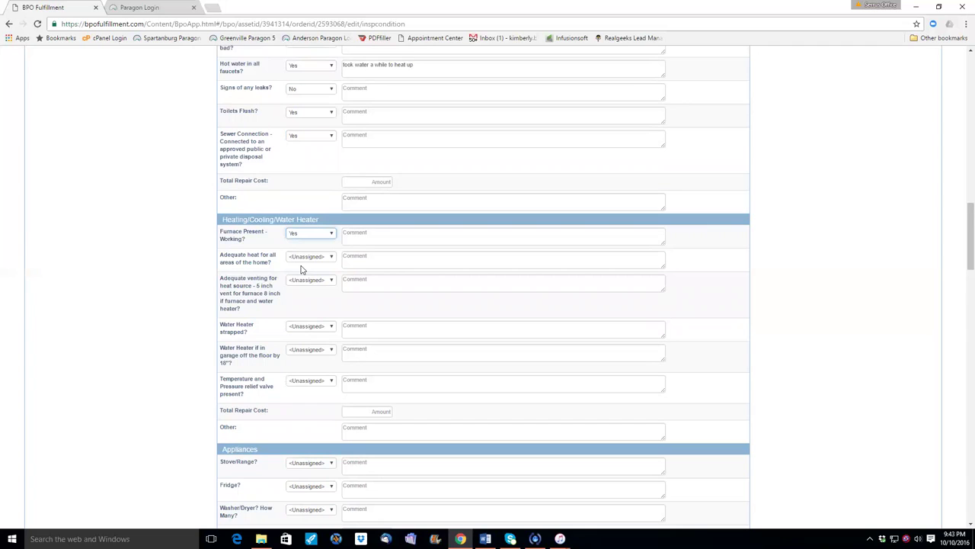
Step: Answer Yes to adequate heat for all areas of the home and Yes to adequate venting for the heat source
{"action": "left_click", "coordinate": [301, 258]}
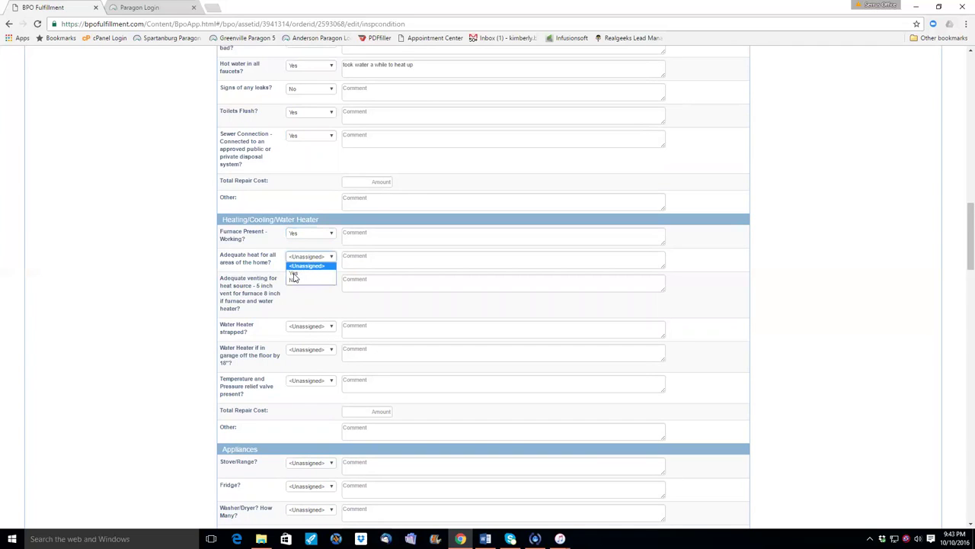
{"action": "left_click", "coordinate": [294, 275]}
{"action": "key", "text": "y"}
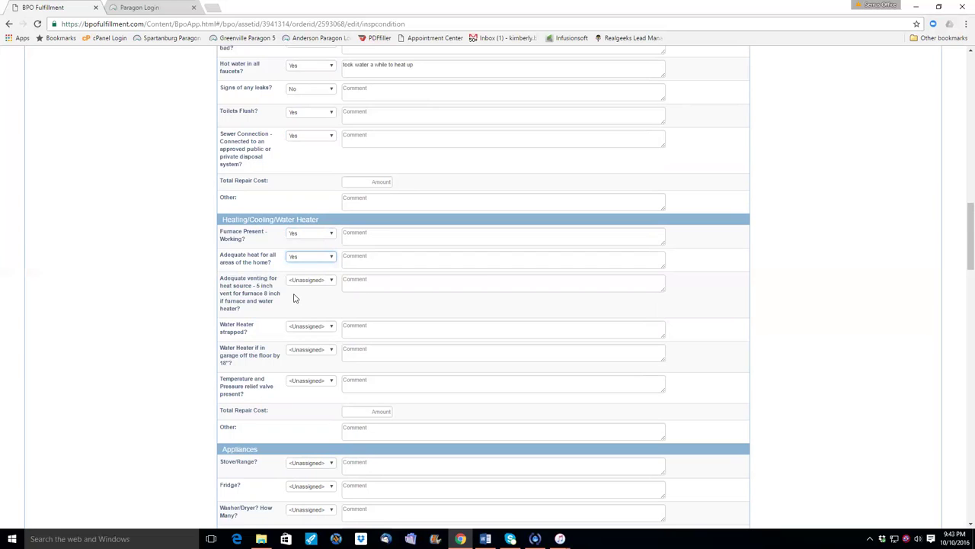
{"action": "left_click", "coordinate": [297, 281]}
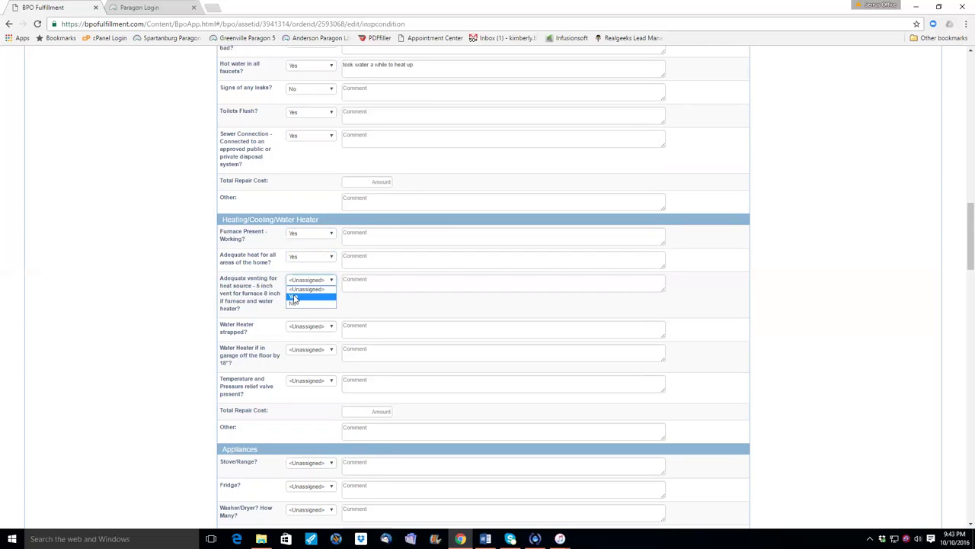
{"action": "left_click", "coordinate": [294, 298]}
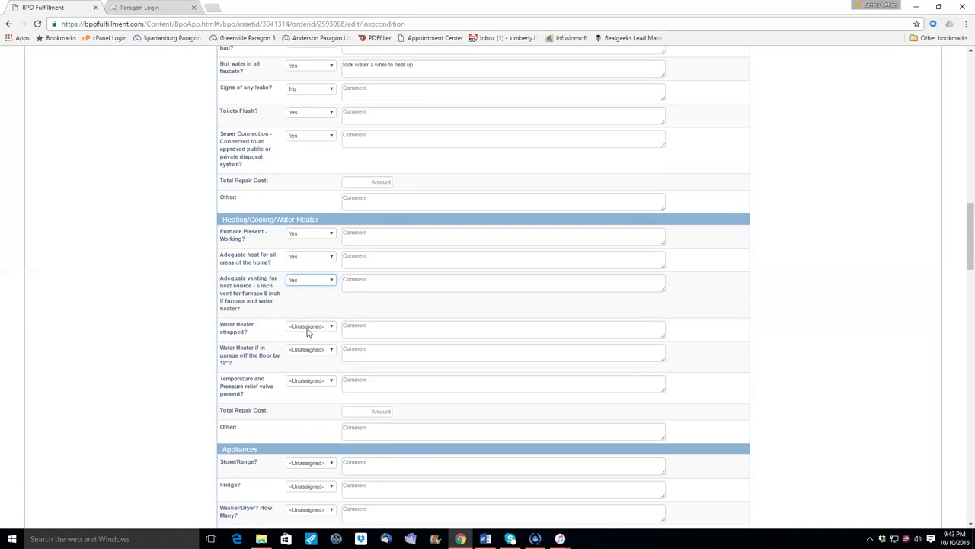
Step: Answer No to the water heater being strapped and Yes to it being 18" off the garage floor
{"action": "left_click", "coordinate": [307, 330]}
{"action": "left_click", "coordinate": [302, 350]}
{"action": "key", "text": "n"}
{"action": "left_click", "coordinate": [305, 352]}
Step: Answer Yes to the temperature and pressure relief valve being present
{"action": "left_click", "coordinate": [311, 381]}
{"action": "key", "text": "Tab"}
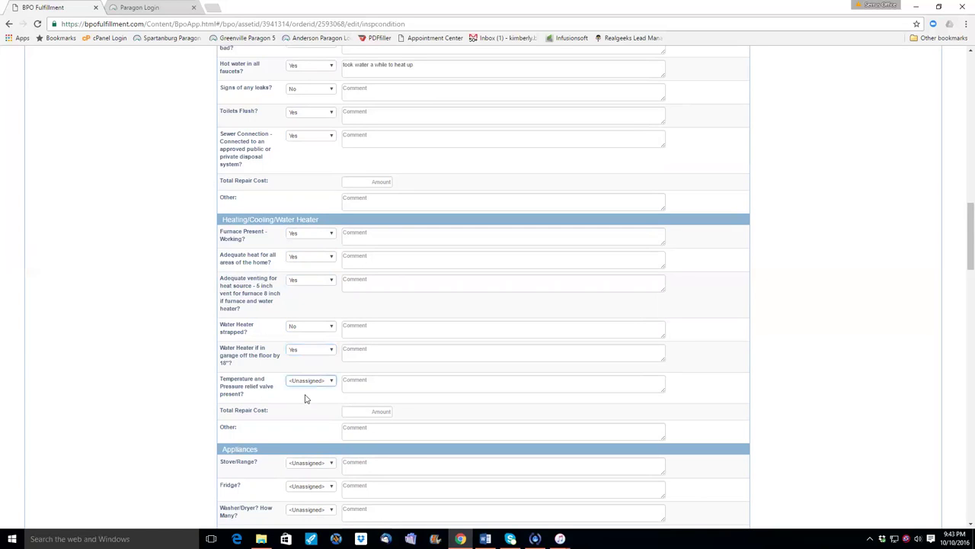
{"action": "key", "text": "y"}
Step: In the Appliances section, answer Yes for both the stove/range and the fridge
{"action": "scroll", "coordinate": [254, 405], "scroll_direction": "down", "scroll_amount": 1}
{"action": "scroll", "coordinate": [303, 109], "scroll_direction": "down", "scroll_amount": 5}
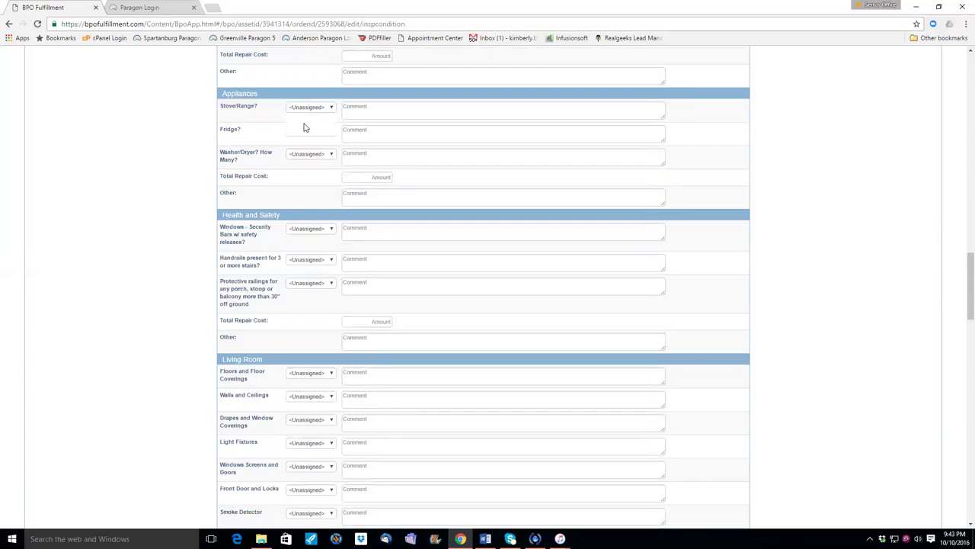
{"action": "left_click", "coordinate": [303, 128]}
{"action": "left_click", "coordinate": [304, 137]}
{"action": "left_click", "coordinate": [299, 144]}
{"action": "left_click", "coordinate": [304, 130]}
{"action": "left_click", "coordinate": [293, 158]}
{"action": "left_click", "coordinate": [300, 159]}
Step: Answer No for the washer/dryer and add the comment "none"
{"action": "key", "text": "Tab"}
{"action": "key", "text": "alt+Down"}
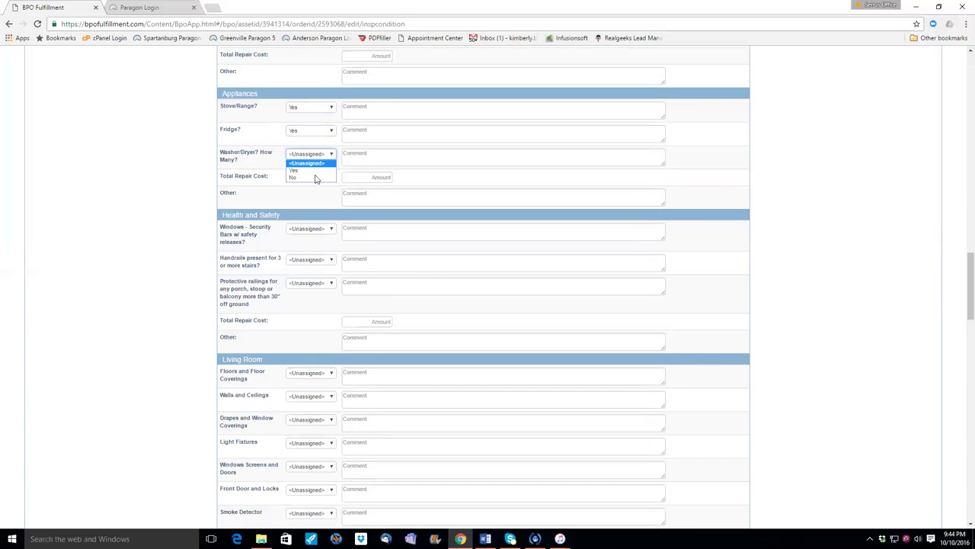
{"action": "key", "text": "n"}
{"action": "key", "text": "Escape"}
{"action": "key", "text": "n"}
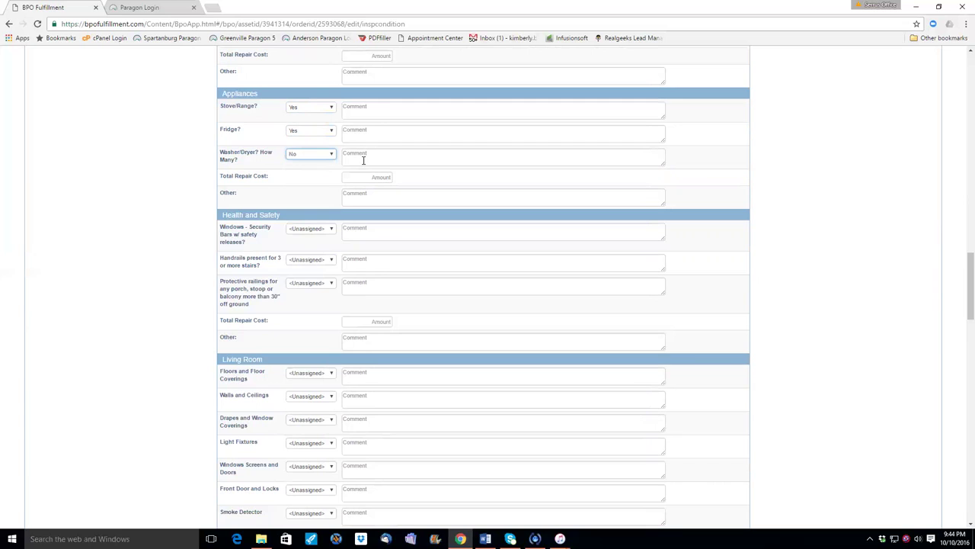
{"action": "left_click", "coordinate": [363, 160]}
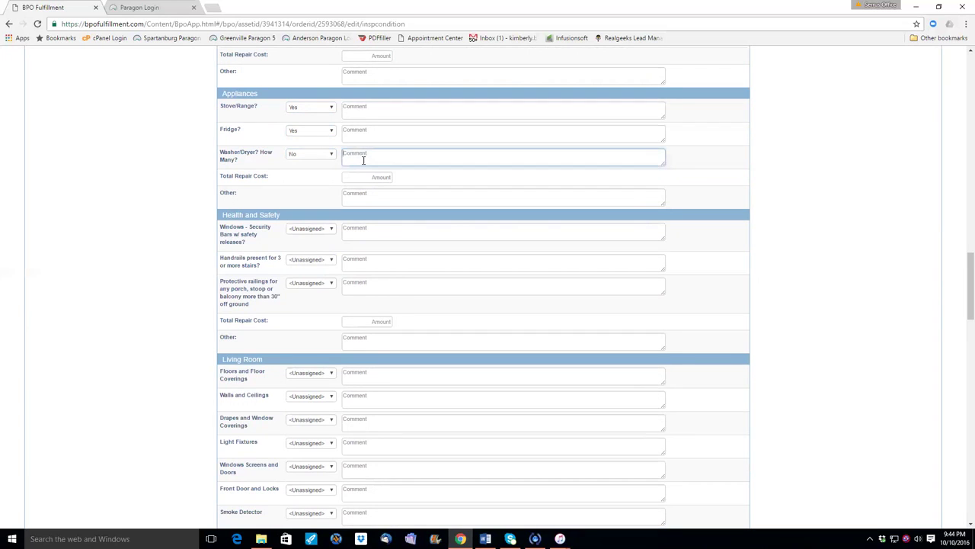
{"action": "type", "text": "none"}
Step: In the Health and Safety section, answer Yes for window security bars with safety releases and comment "no security bars"
{"action": "left_click", "coordinate": [303, 236]}
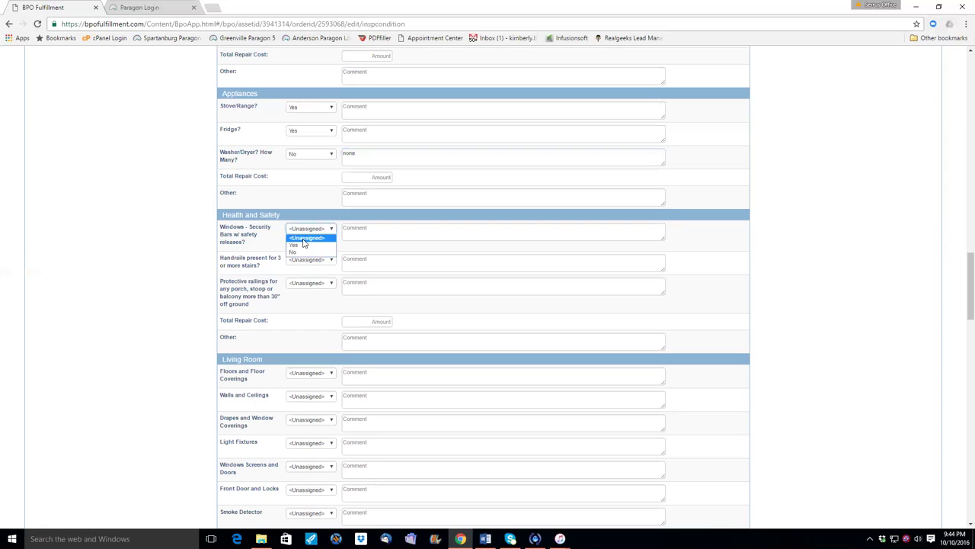
{"action": "left_click", "coordinate": [365, 236]}
{"action": "key", "text": "y"}
{"action": "left_click", "coordinate": [365, 232]}
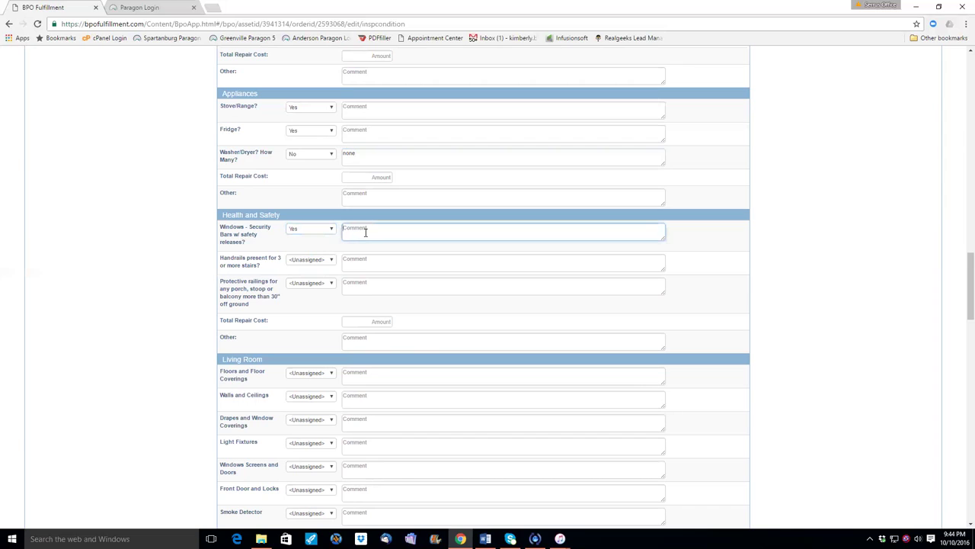
{"action": "type", "text": "no security bars"}
Step: Answer No to handrails being present for 3 or more stairs and add the comment "n/a"
{"action": "key", "text": "Tab"}
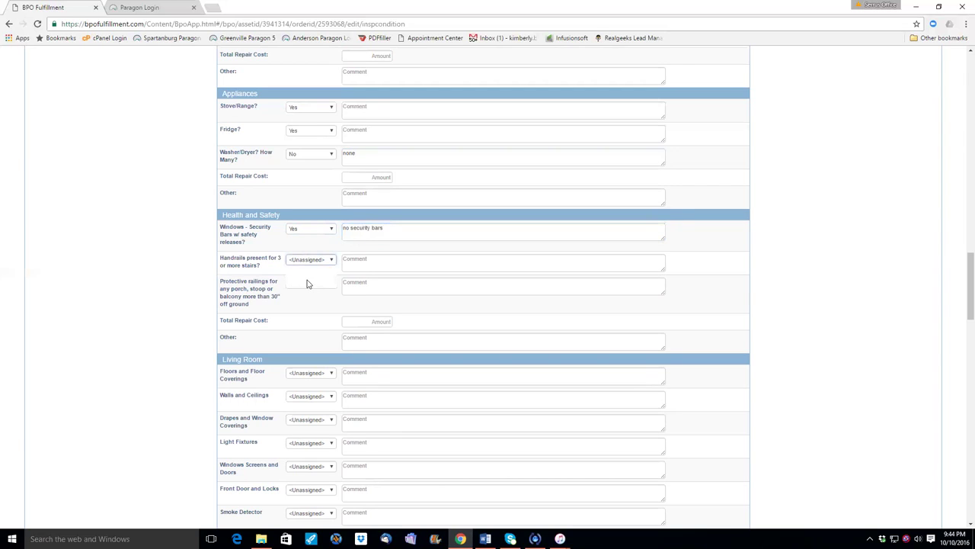
{"action": "key", "text": "alt+Down"}
{"action": "left_click", "coordinate": [351, 265]}
{"action": "key", "text": "n"}
{"action": "key", "text": "Tab"}
{"action": "type", "text": "n"}
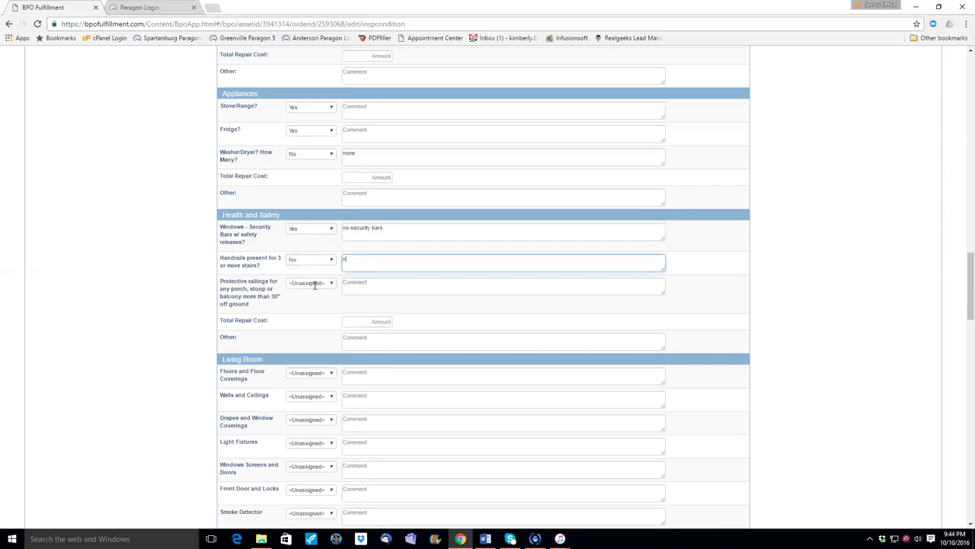
{"action": "type", "text": "/a"}
Step: Answer No to protective railings for any porch, stoop or balcony over 30" and add the comment "n/a"
{"action": "left_click", "coordinate": [309, 283]}
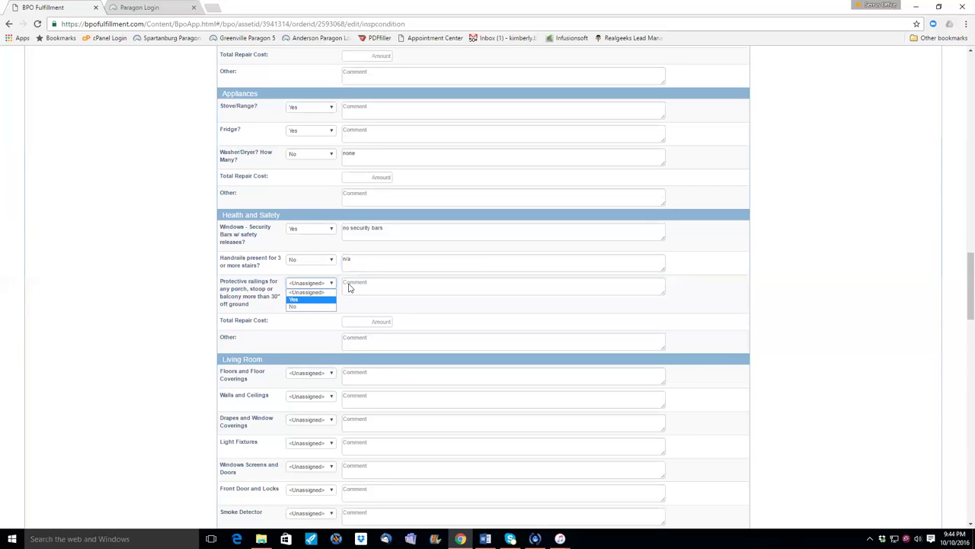
{"action": "left_click", "coordinate": [350, 287]}
{"action": "key", "text": "n"}
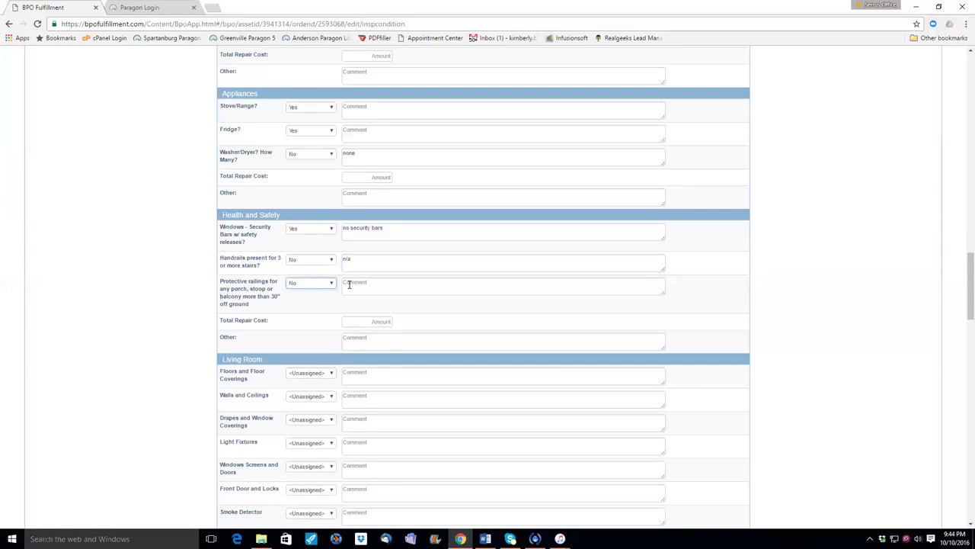
{"action": "scroll", "coordinate": [349, 284], "scroll_direction": "down", "scroll_amount": 2}
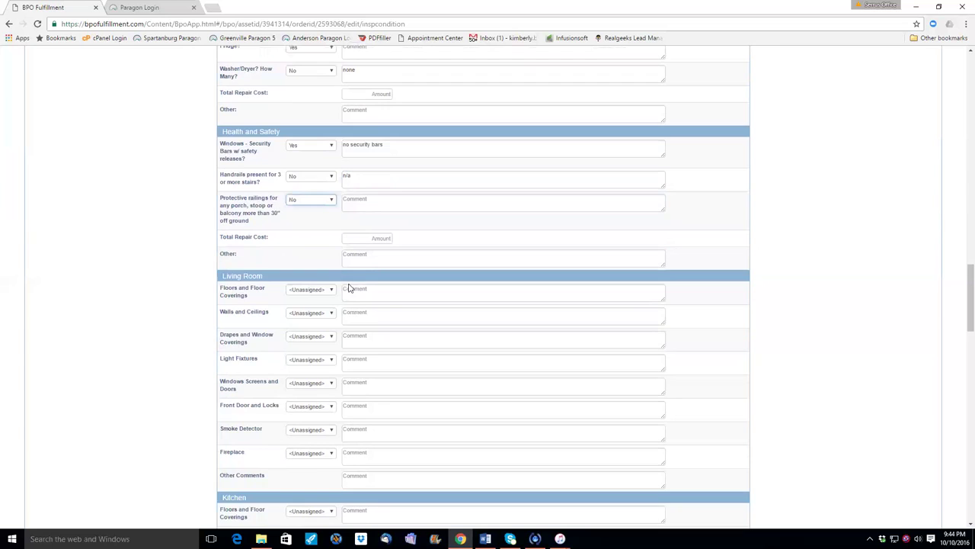
{"action": "key", "text": "Tab"}
{"action": "scroll", "coordinate": [350, 288], "scroll_direction": "down", "scroll_amount": 1}
{"action": "type", "text": "n/a"}
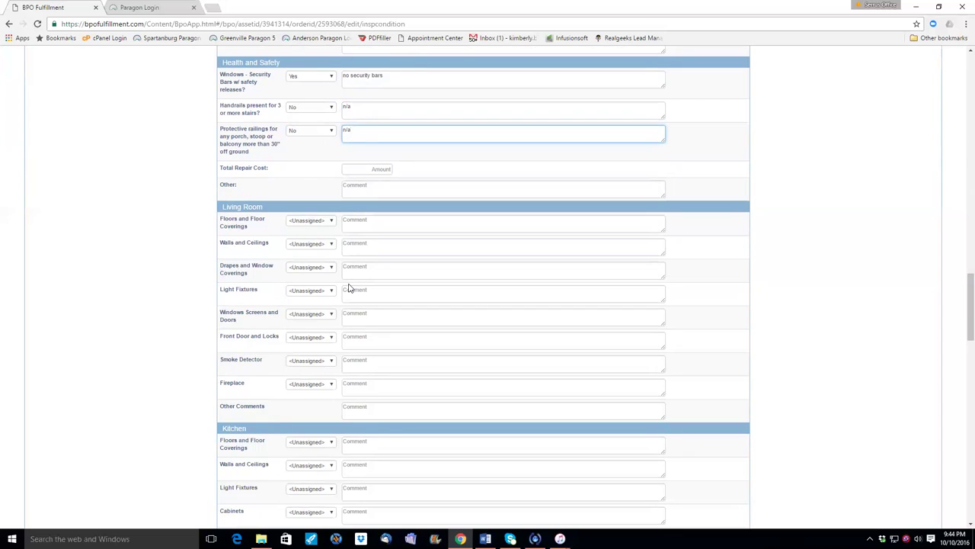
Step: In the Living Room section, answer Yes for floors and floor coverings and for walls and ceilings
{"action": "left_click", "coordinate": [295, 225]}
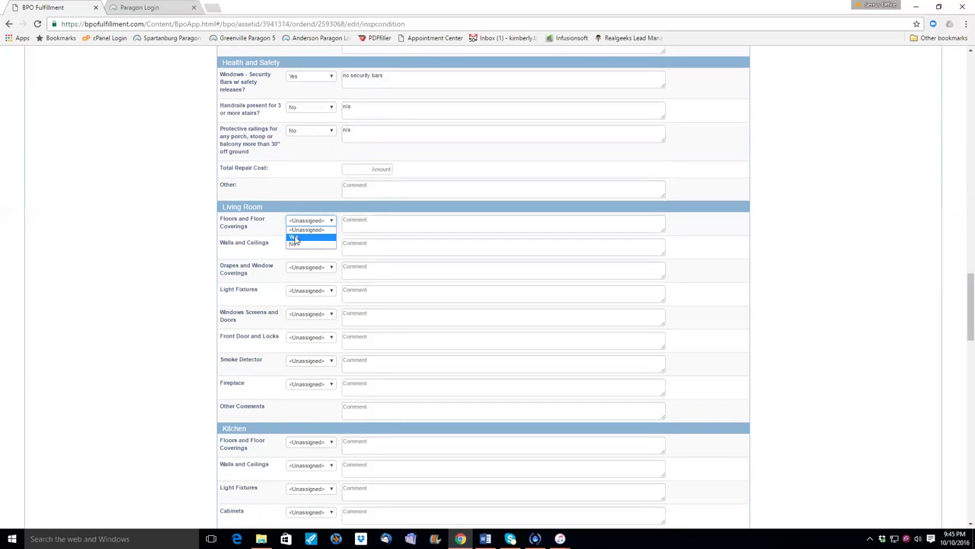
{"action": "left_click", "coordinate": [297, 243]}
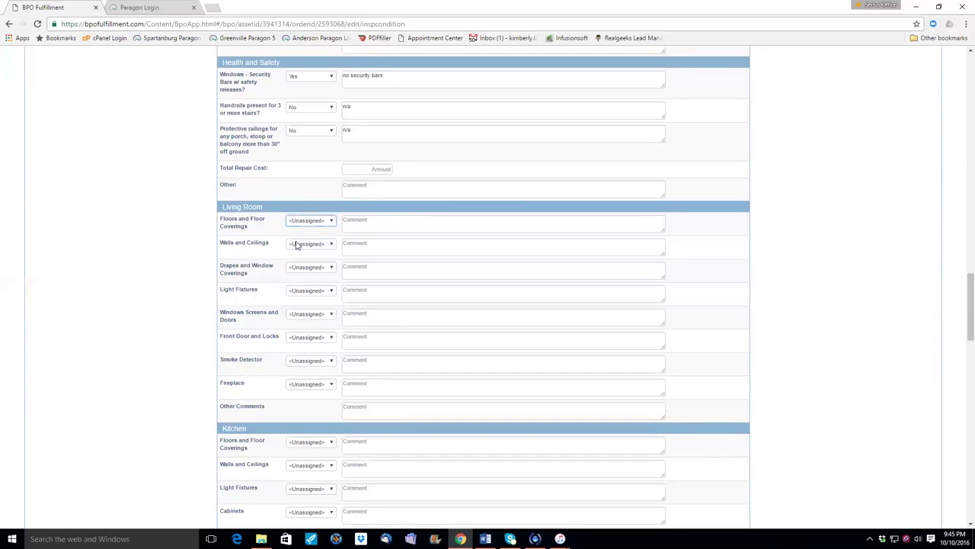
{"action": "left_click", "coordinate": [299, 263]}
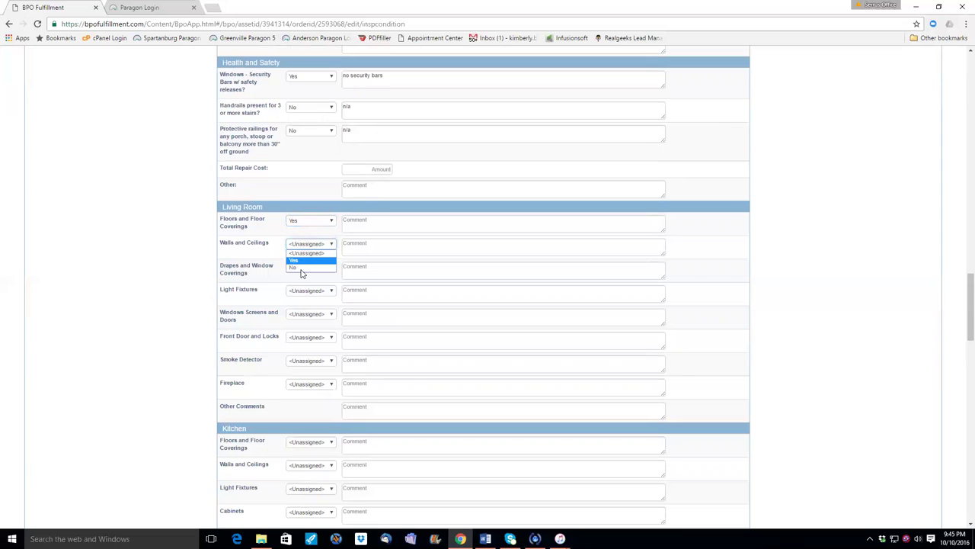
{"action": "left_click", "coordinate": [301, 271]}
{"action": "key", "text": "y"}
Step: Answer Yes for the living room's drapes and window coverings and for its light fixtures
{"action": "left_click", "coordinate": [302, 271]}
{"action": "left_click", "coordinate": [295, 283]}
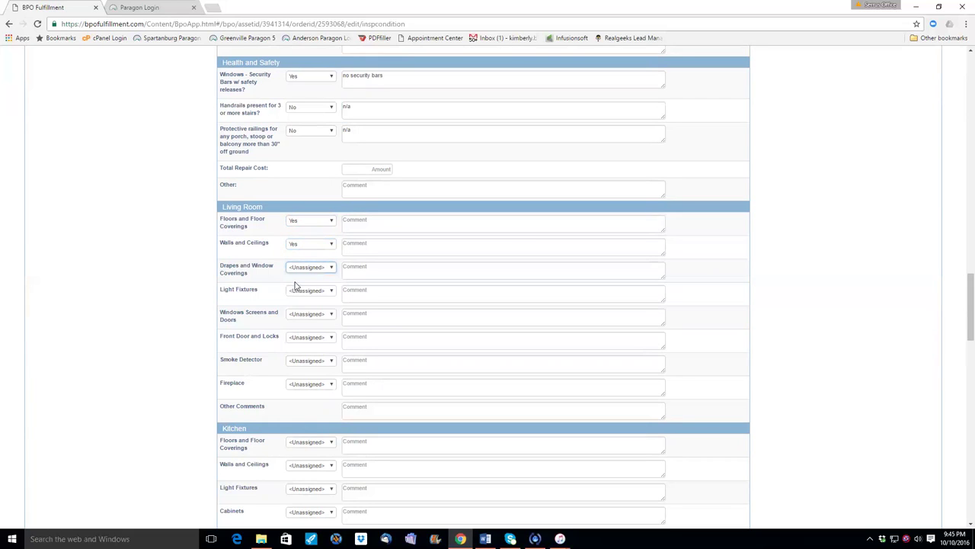
{"action": "key", "text": "y"}
{"action": "left_click", "coordinate": [299, 306]}
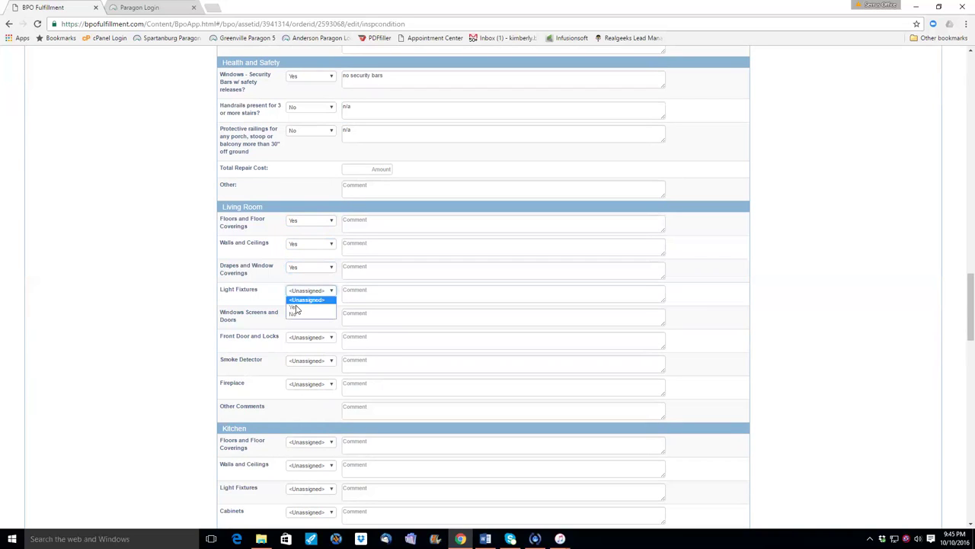
{"action": "left_click", "coordinate": [291, 303]}
{"action": "key", "text": "y"}
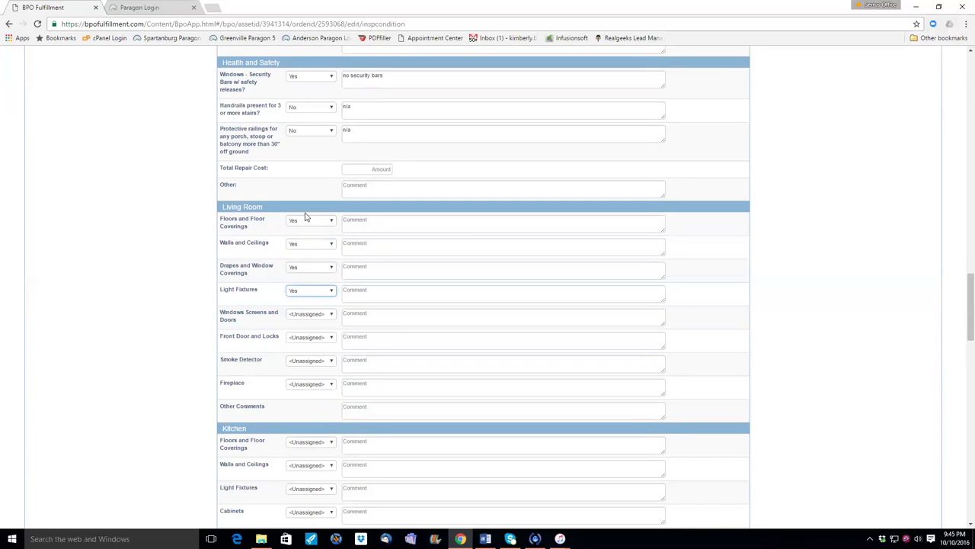
Step: Answer Yes for the living room's windows, screens and doors and for the front door and locks
{"action": "scroll", "coordinate": [305, 217], "scroll_direction": "down", "scroll_amount": 1}
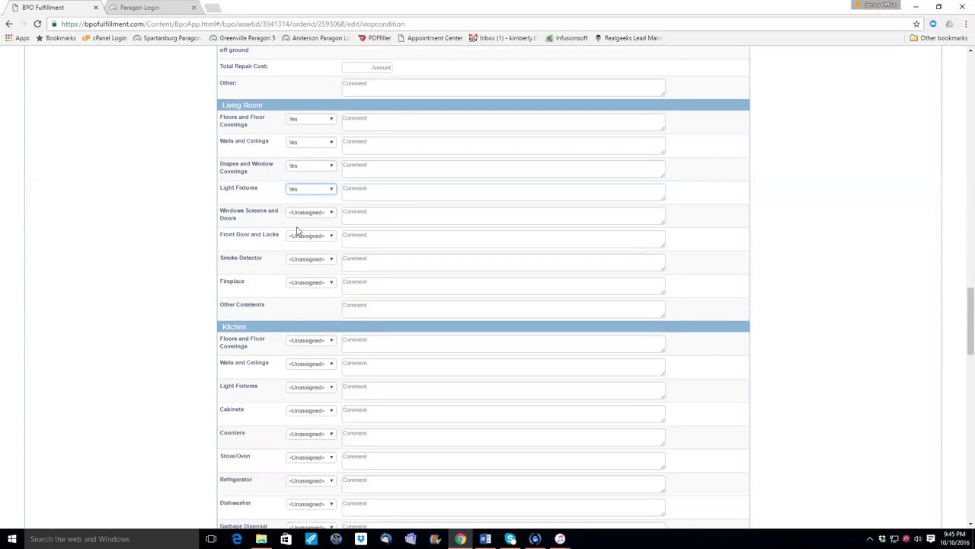
{"action": "left_click", "coordinate": [300, 213]}
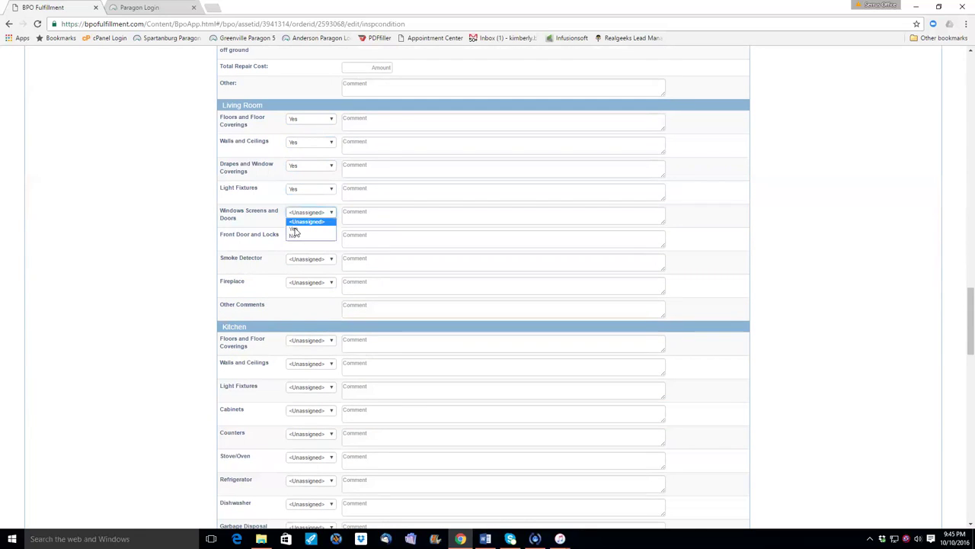
{"action": "left_click", "coordinate": [295, 230]}
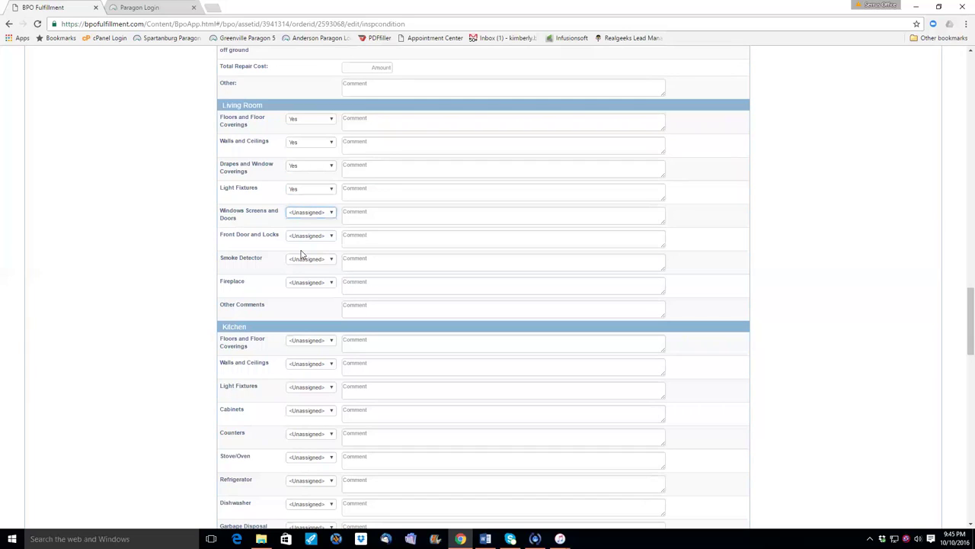
{"action": "key", "text": "y"}
{"action": "key", "text": "Tab"}
{"action": "key", "text": "alt+Down"}
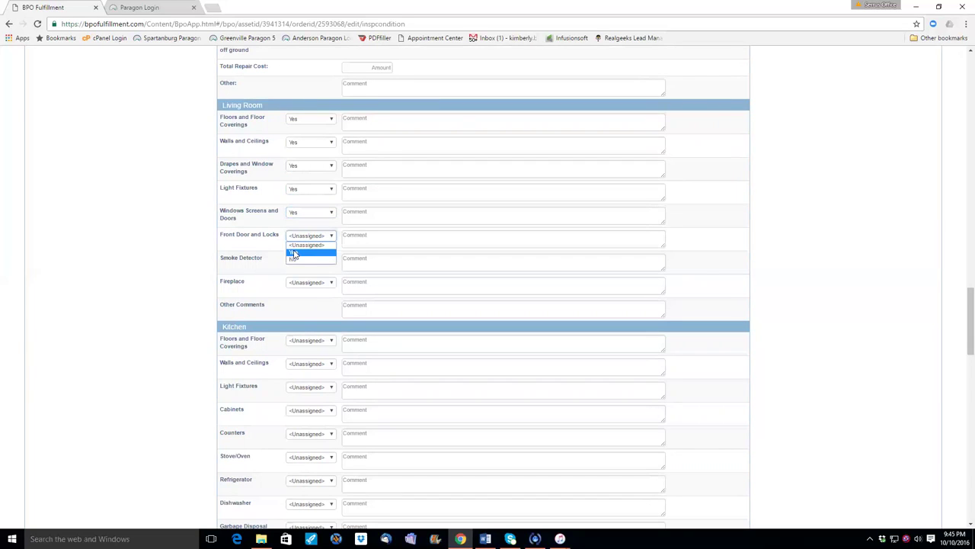
{"action": "key", "text": "Escape"}
{"action": "key", "text": "y"}
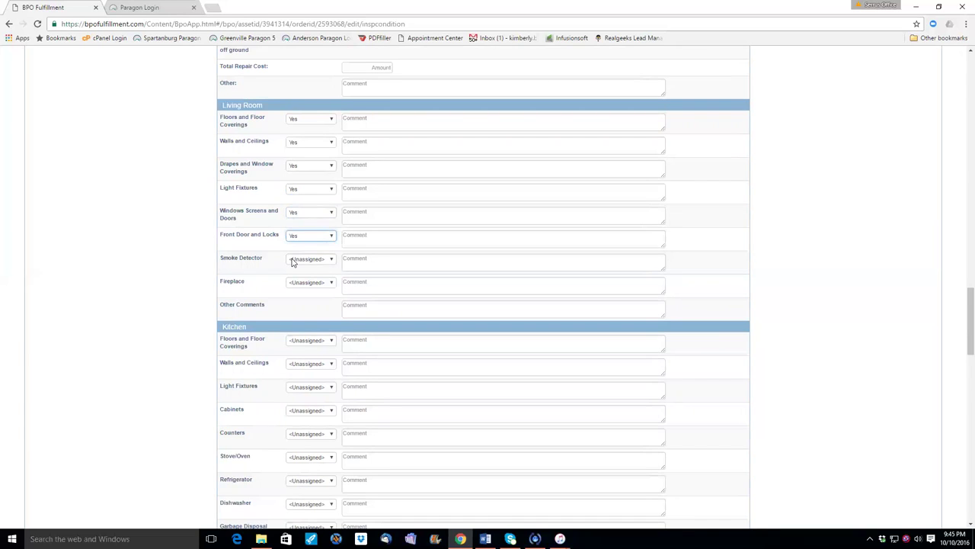
Step: Answer Yes for the living room's smoke detector and fireplace
{"action": "left_click", "coordinate": [292, 261]}
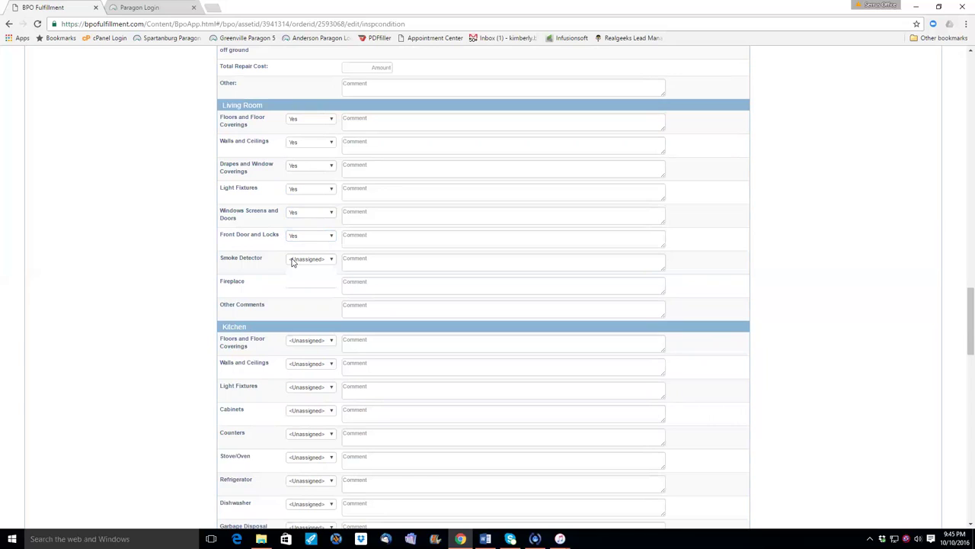
{"action": "left_click", "coordinate": [291, 261]}
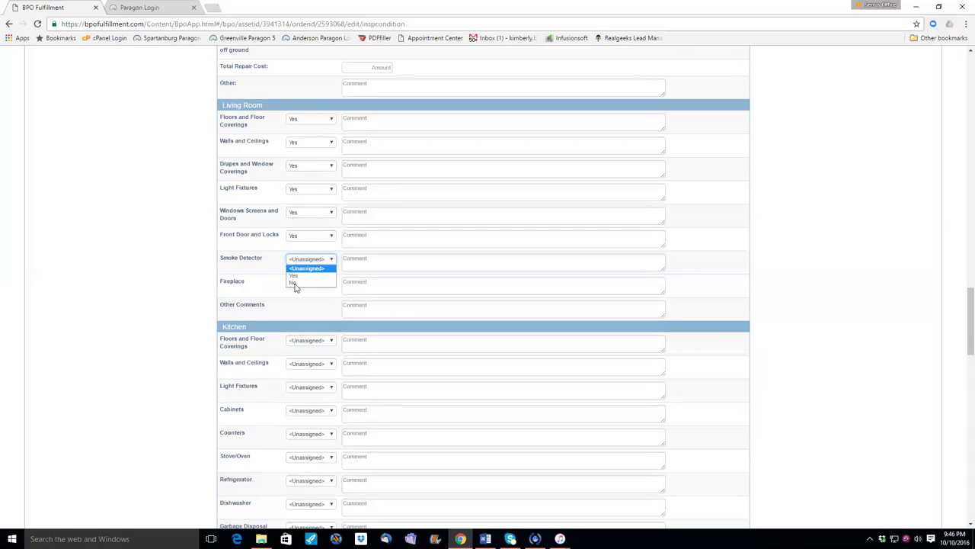
{"action": "left_click", "coordinate": [288, 288]}
{"action": "key", "text": "Down"}
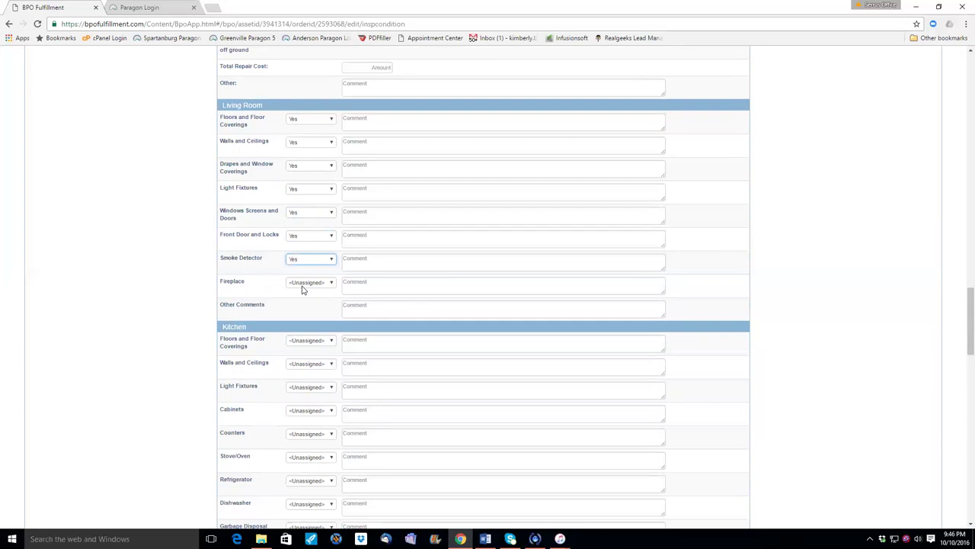
{"action": "left_click", "coordinate": [303, 289]}
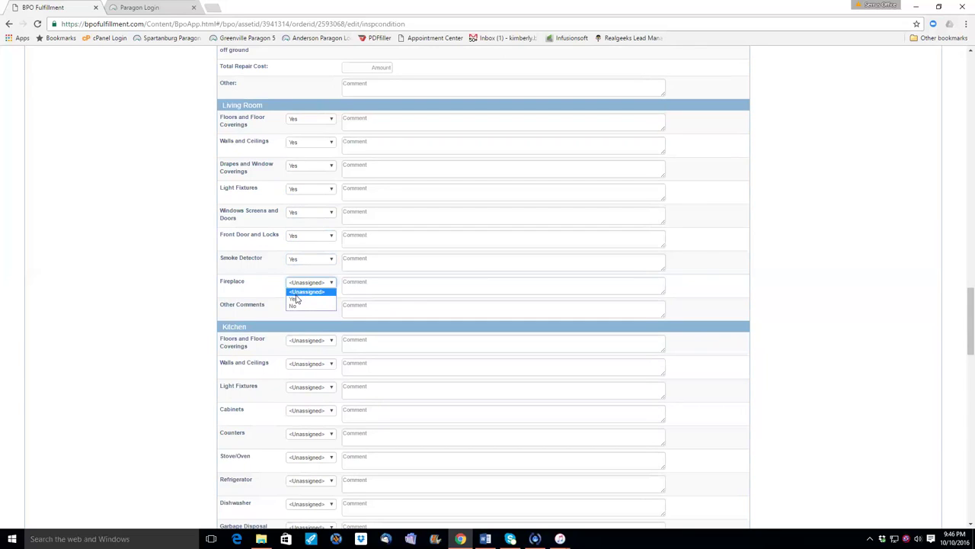
{"action": "left_click", "coordinate": [296, 301]}
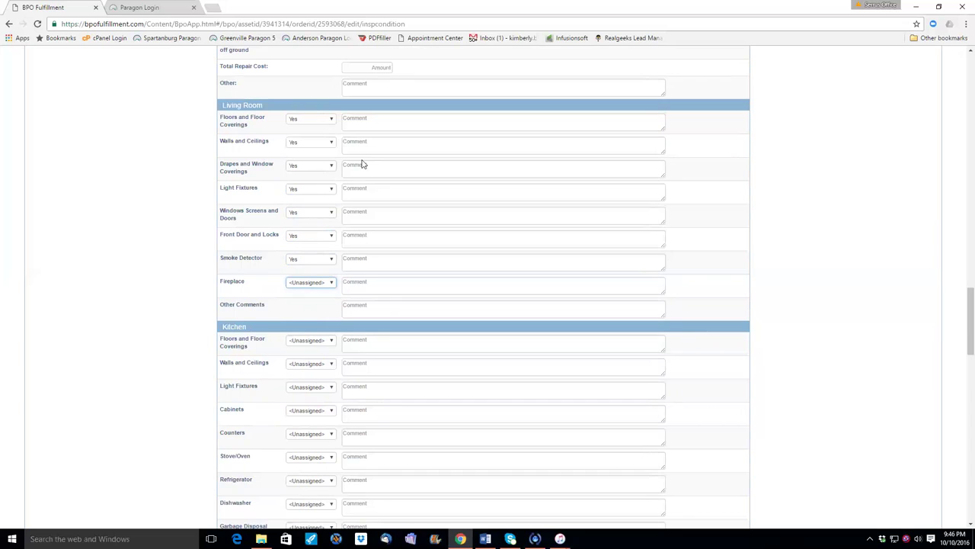
Step: Add the comment "Hard Woods" to the living room's floors and floor coverings
{"action": "left_click", "coordinate": [370, 118]}
{"action": "type", "text": "H"}
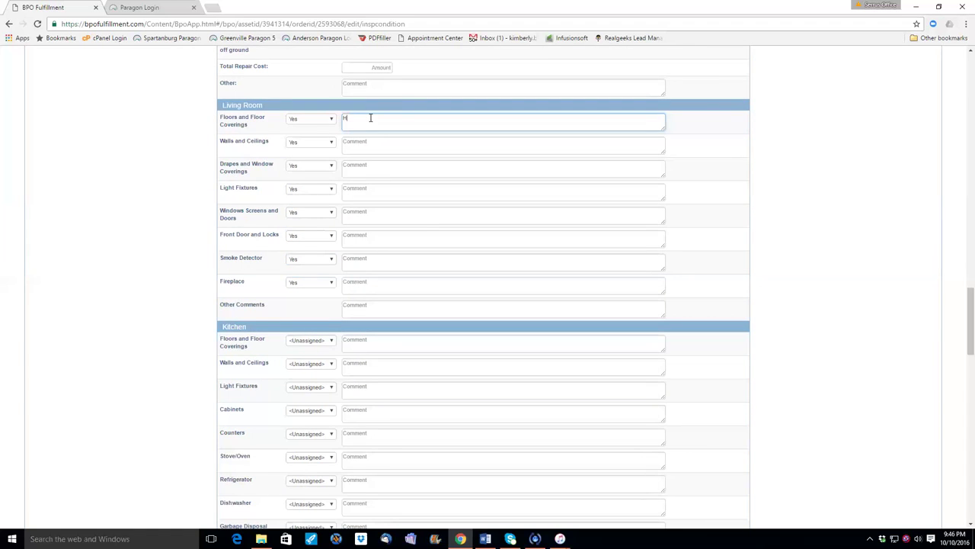
{"action": "type", "text": "ard Woods"}
{"action": "key", "text": "Tab"}
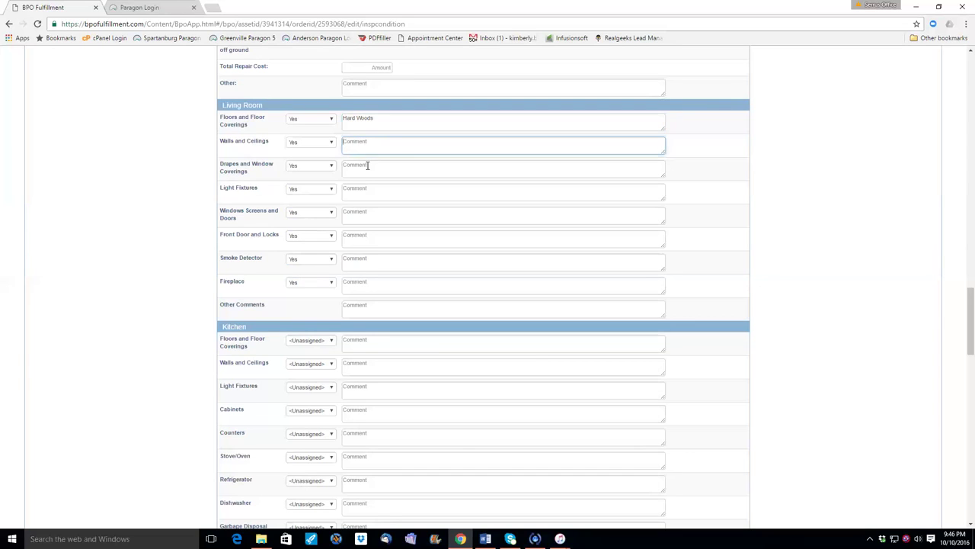
Step: Add the living room comments "Paint" for walls and ceilings and "Blinds" for drapes and window coverings
{"action": "type", "text": "Paint"}
{"action": "key", "text": "Tab"}
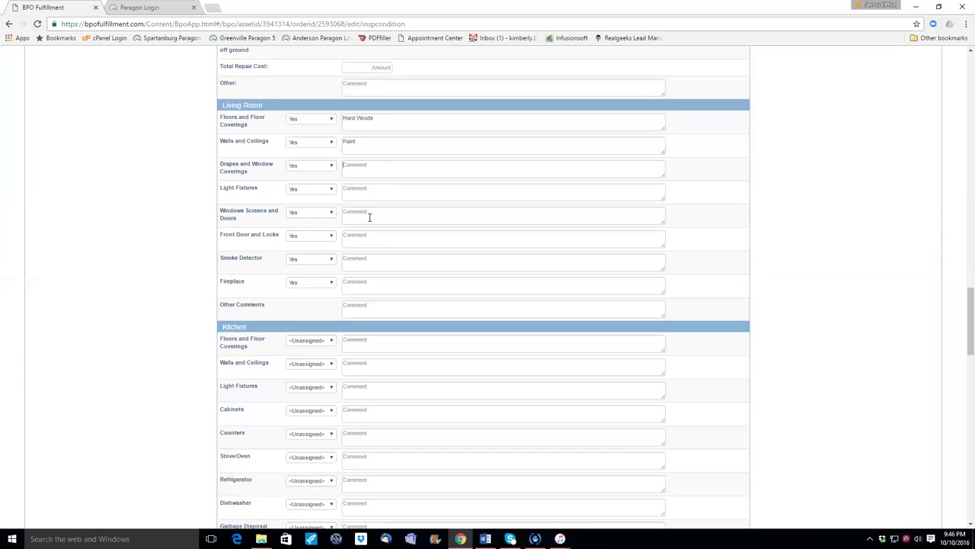
{"action": "type", "text": "Blin"}
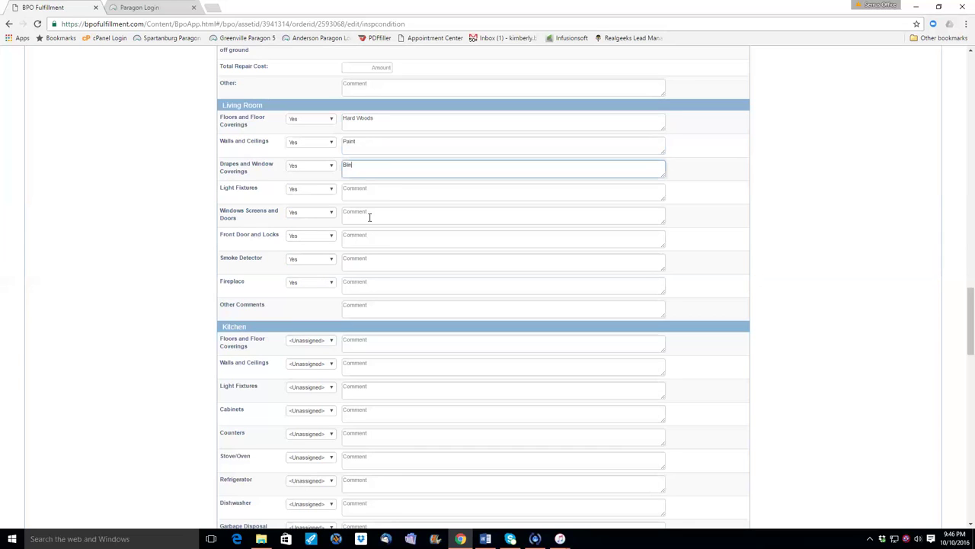
{"action": "type", "text": "ds"}
Step: Add the comment "Screens" to the living room's windows, screens and doors
{"action": "key", "text": "Tab"}
{"action": "key", "text": "Tab"}
{"action": "type", "text": "Screens"}
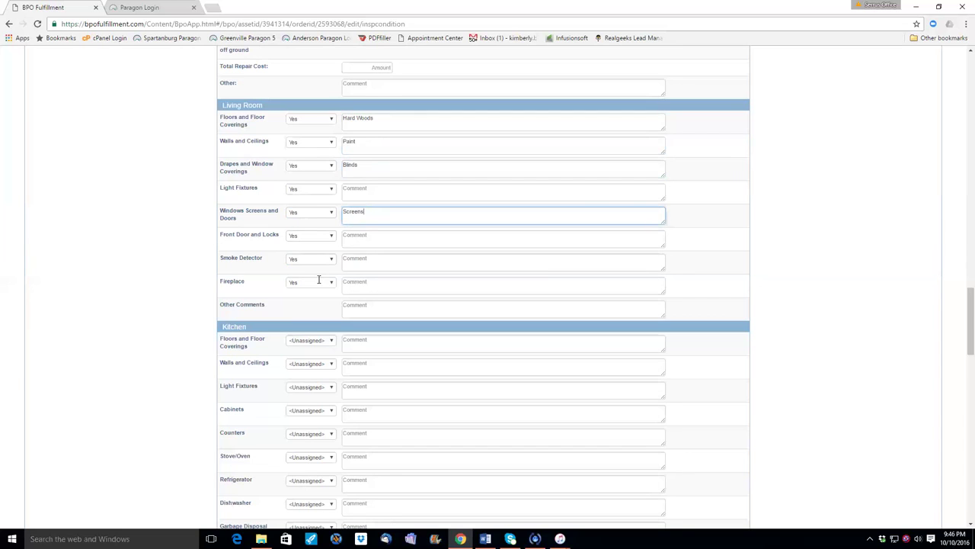
Step: Answer Yes for the kitchen's floors and floor coverings
{"action": "scroll", "coordinate": [319, 278], "scroll_direction": "down", "scroll_amount": 3}
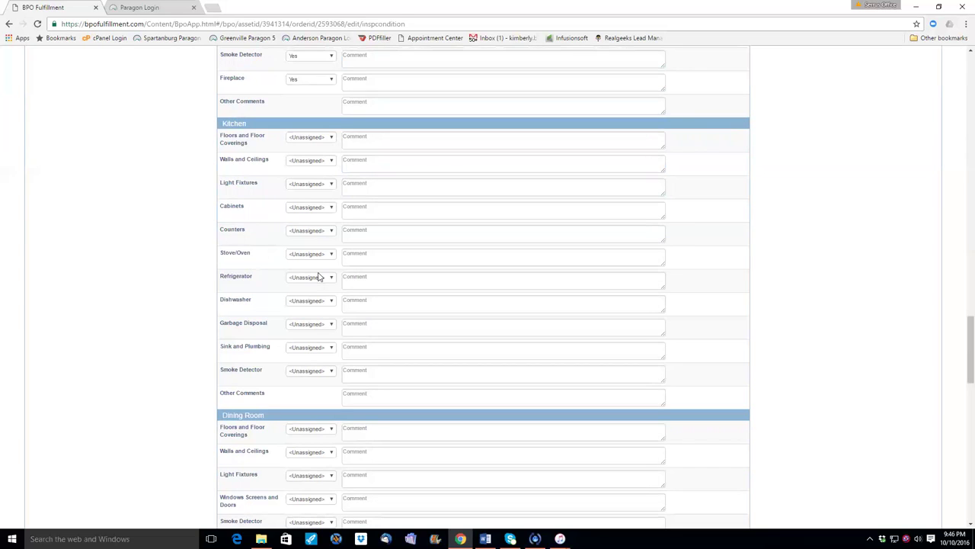
{"action": "left_click", "coordinate": [310, 159]}
{"action": "left_click", "coordinate": [296, 156]}
{"action": "key", "text": "y"}
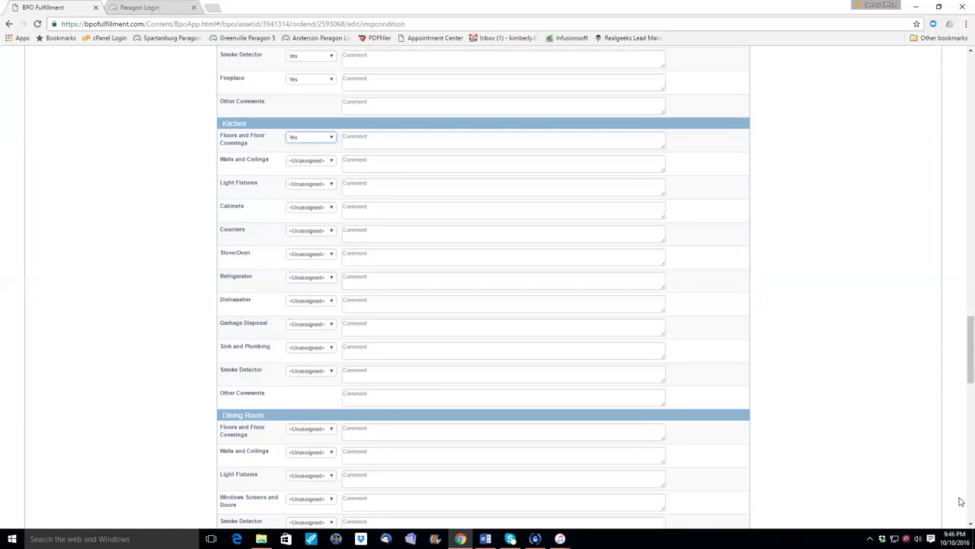
Step: Save the property condition form and continue to the inspection's photos section
{"action": "scroll", "coordinate": [960, 518], "scroll_direction": "up", "scroll_amount": 1}
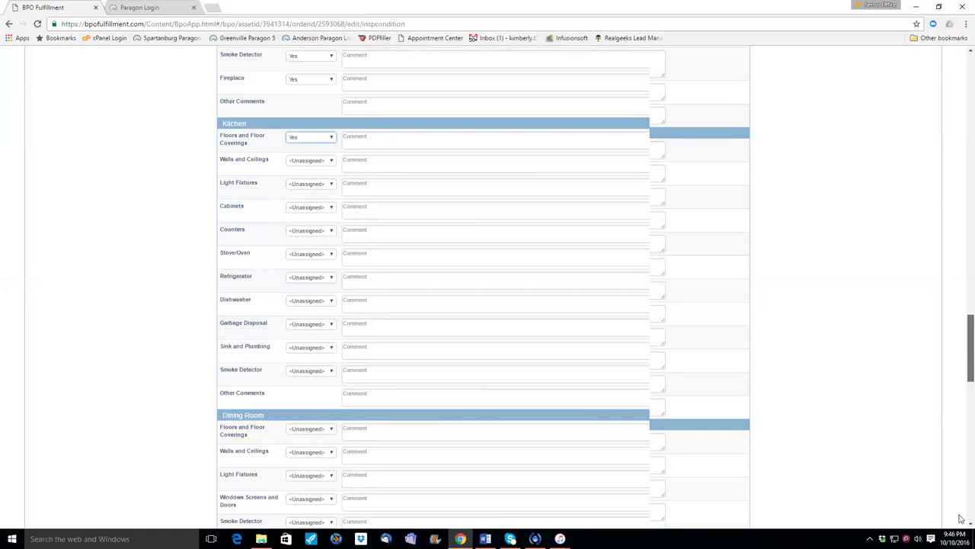
{"action": "scroll", "coordinate": [961, 518], "scroll_direction": "up", "scroll_amount": 2}
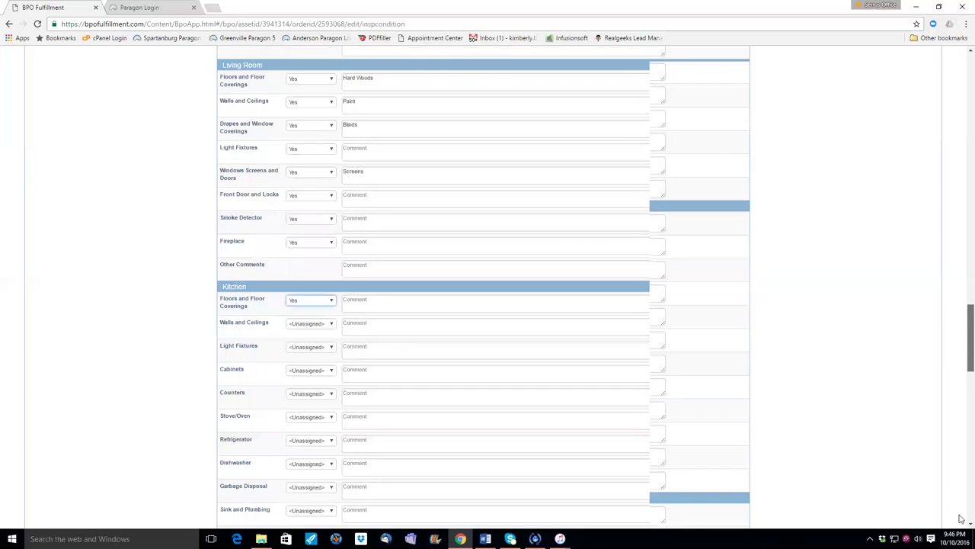
{"action": "scroll", "coordinate": [961, 518], "scroll_direction": "down", "scroll_amount": 2}
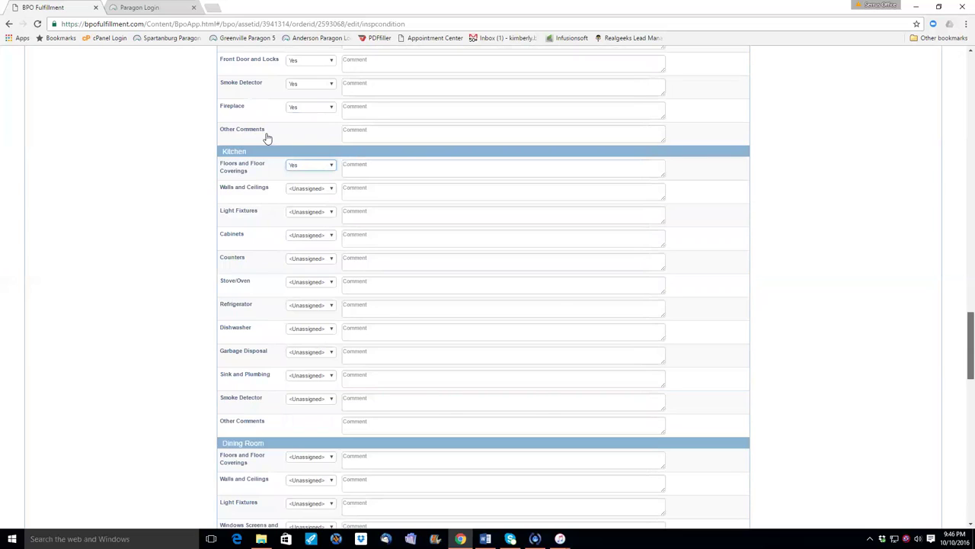
{"action": "scroll", "coordinate": [266, 137], "scroll_direction": "down", "scroll_amount": 15}
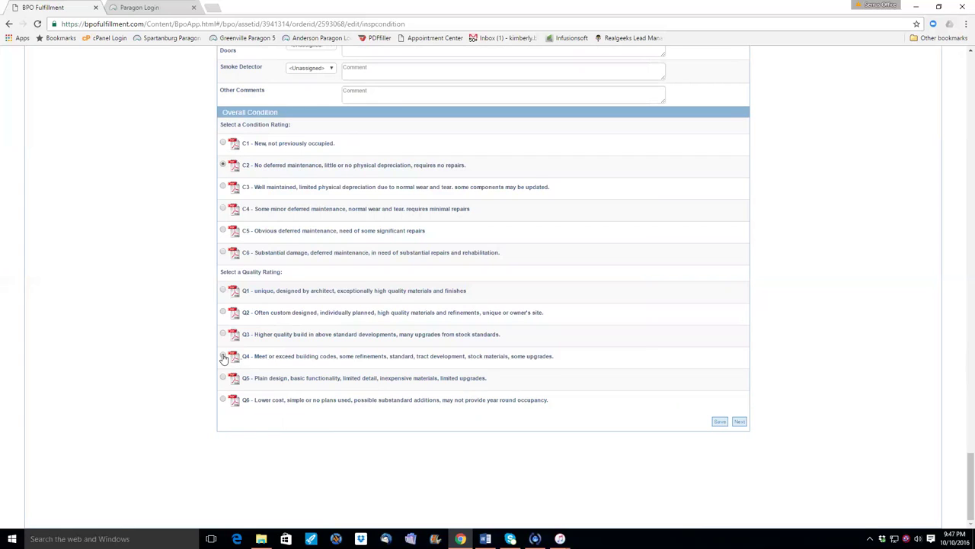
{"action": "left_click", "coordinate": [739, 423]}
{"action": "left_click", "coordinate": [720, 419]}
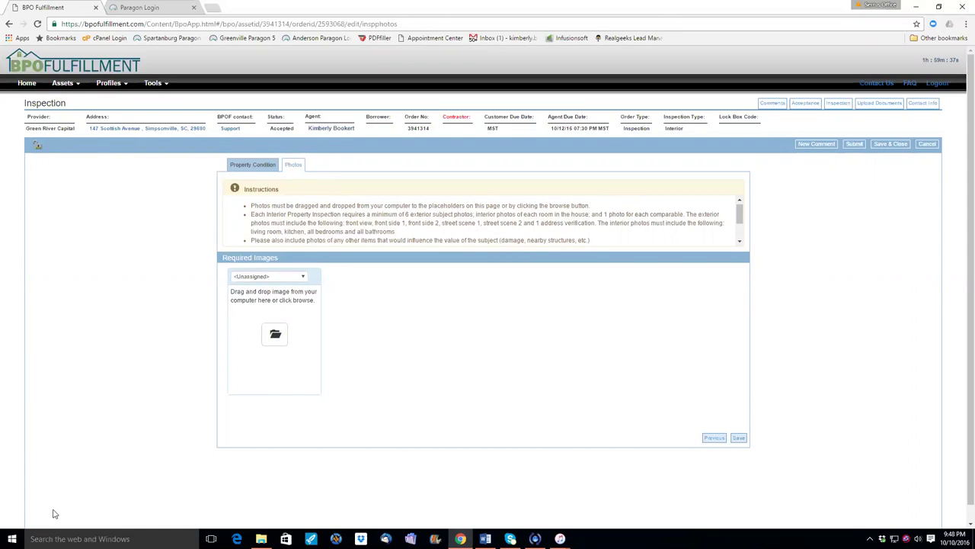
Step: Switch to File Explorer and view This PC, dismissing the iTunes update and sign-in prompts
{"action": "key", "text": "alt+Tab"}
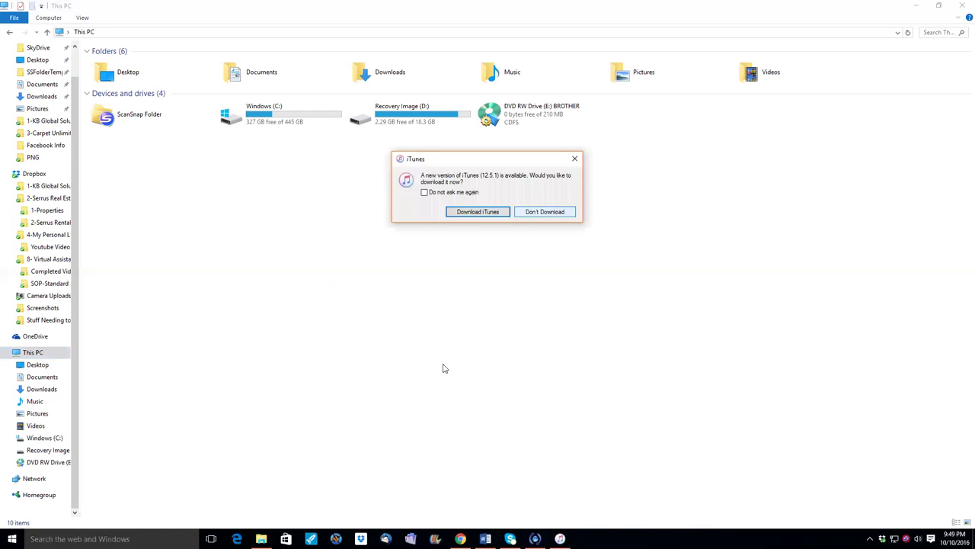
{"action": "left_click", "coordinate": [544, 211]}
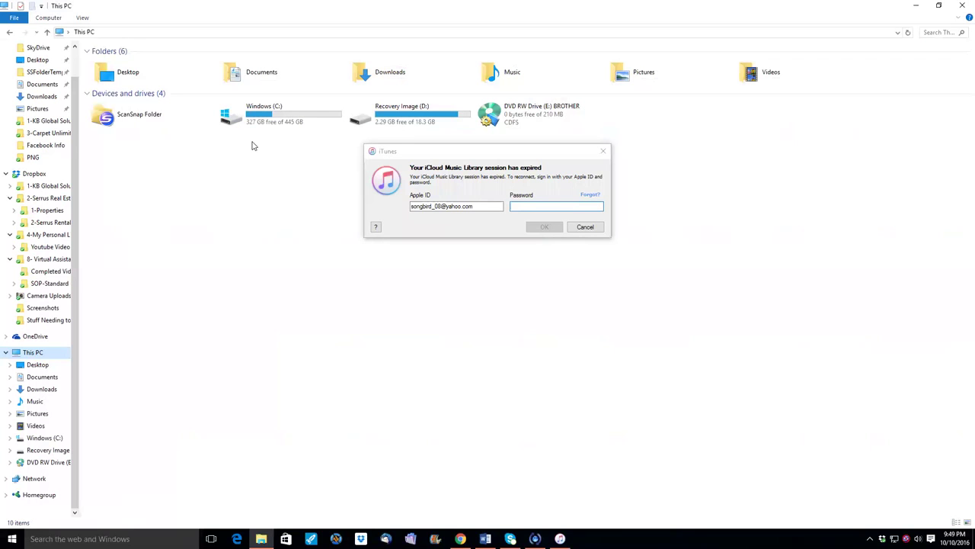
{"action": "key", "text": "Escape"}
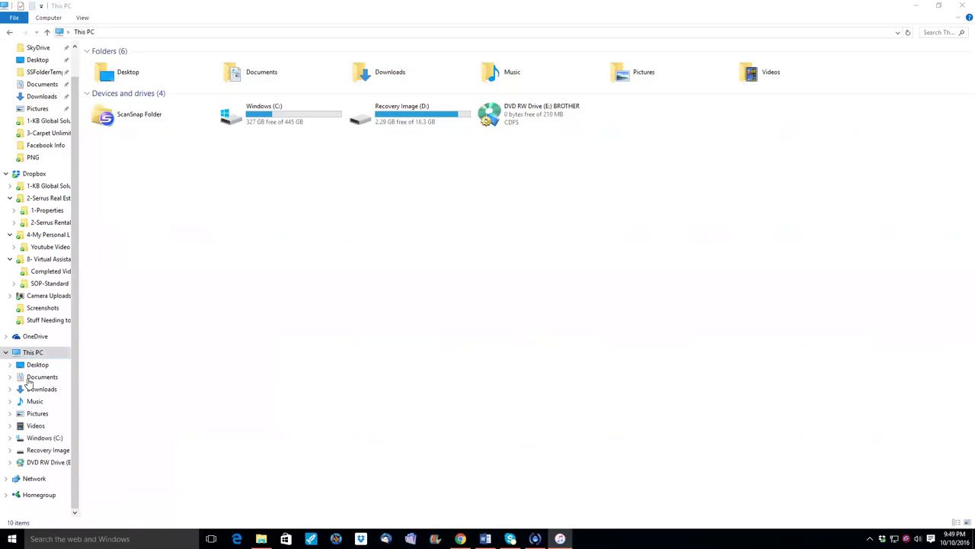
{"action": "left_click", "coordinate": [28, 353]}
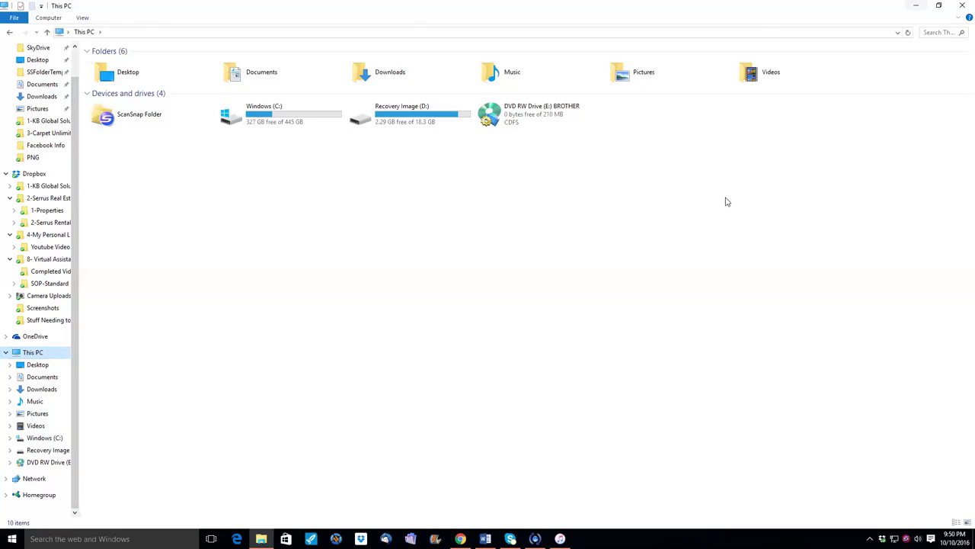
Step: Switch back to the BPO Fulfillment page in Chrome and review the required image's photo categories without choosing one
{"action": "key", "text": "alt+Tab"}
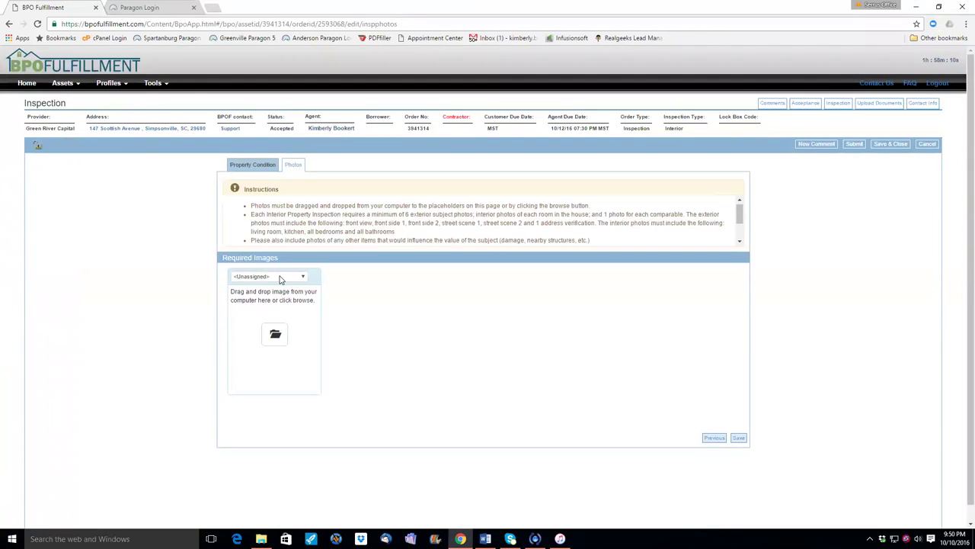
{"action": "key", "text": "alt+Down"}
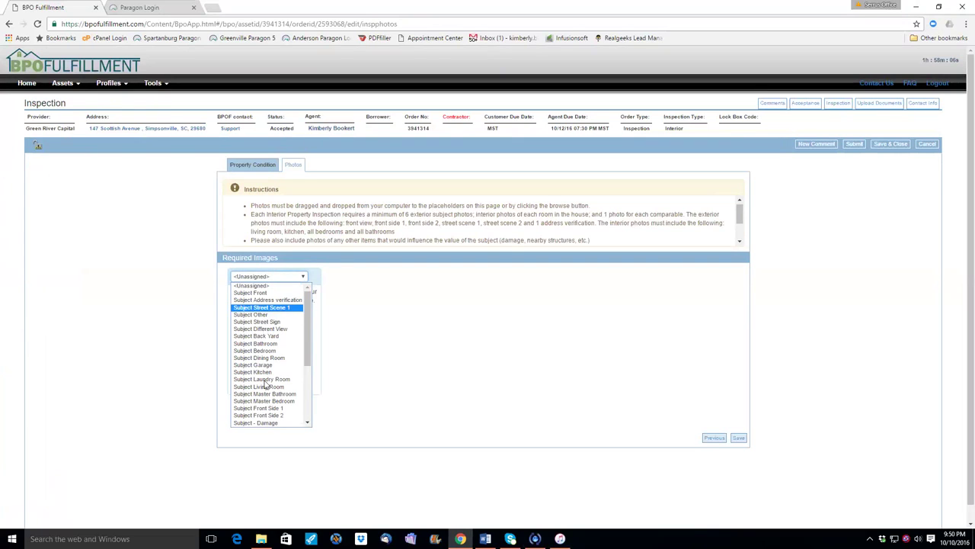
{"action": "key", "text": "Down"}
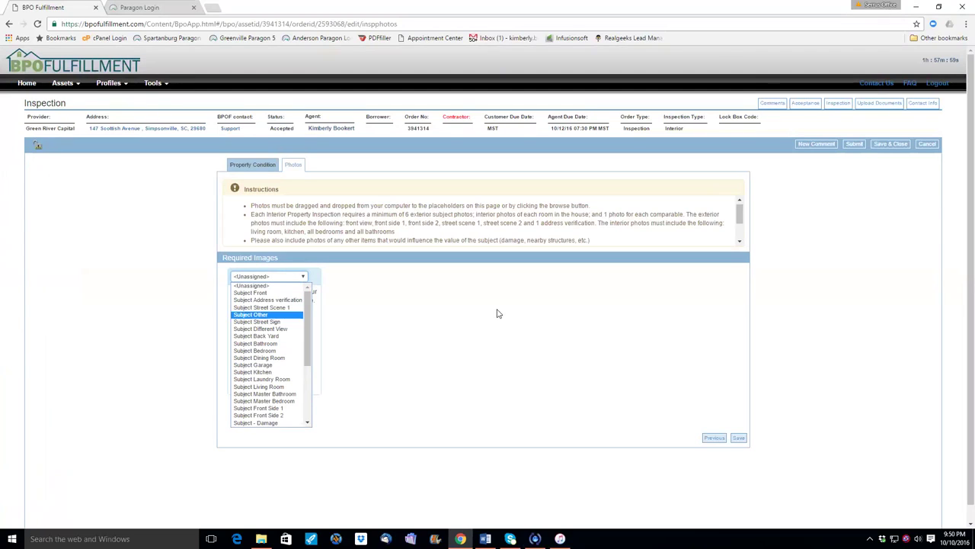
{"action": "key", "text": "Down"}
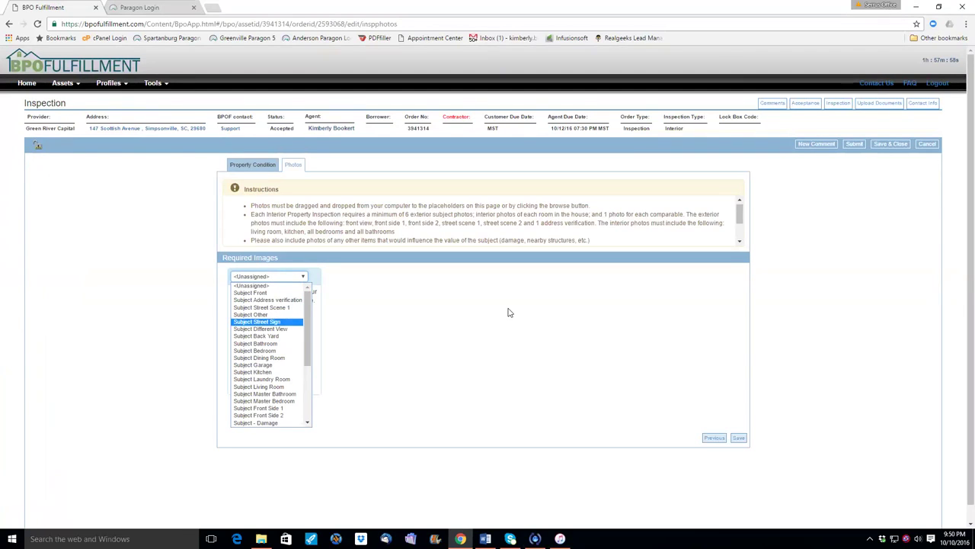
{"action": "key", "text": "Up"}
{"action": "key", "text": "Up"}
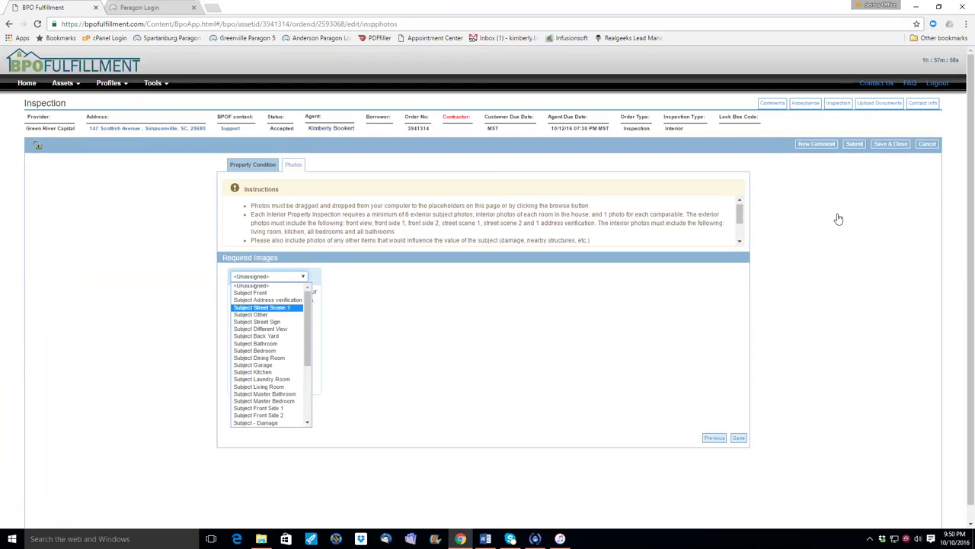
{"action": "key", "text": "Down"}
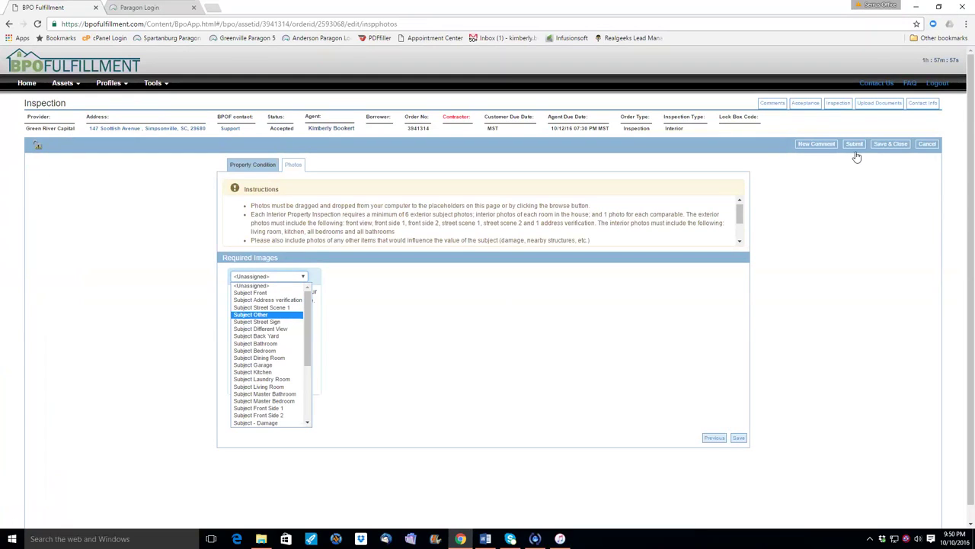
{"action": "key", "text": "Down"}
{"action": "key", "text": "Down"}
{"action": "key", "text": "Down"}
{"action": "key", "text": "Down"}
{"action": "key", "text": "Down"}
{"action": "key", "text": "Down"}
{"action": "key", "text": "Down"}
{"action": "key", "text": "Down"}
{"action": "key", "text": "Down"}
{"action": "key", "text": "Down"}
{"action": "key", "text": "Down"}
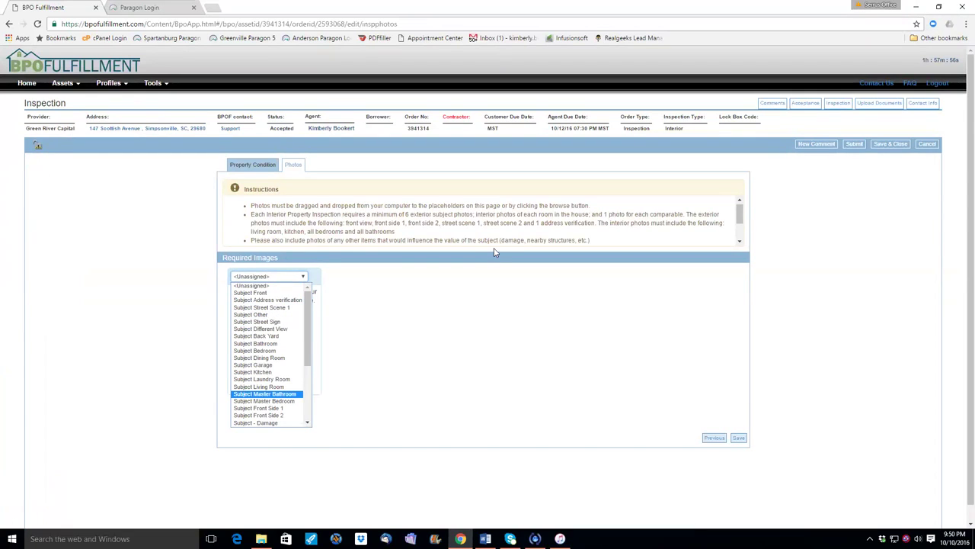
{"action": "key", "text": "Up"}
{"action": "key", "text": "Up"}
{"action": "key", "text": "Up"}
{"action": "key", "text": "Up"}
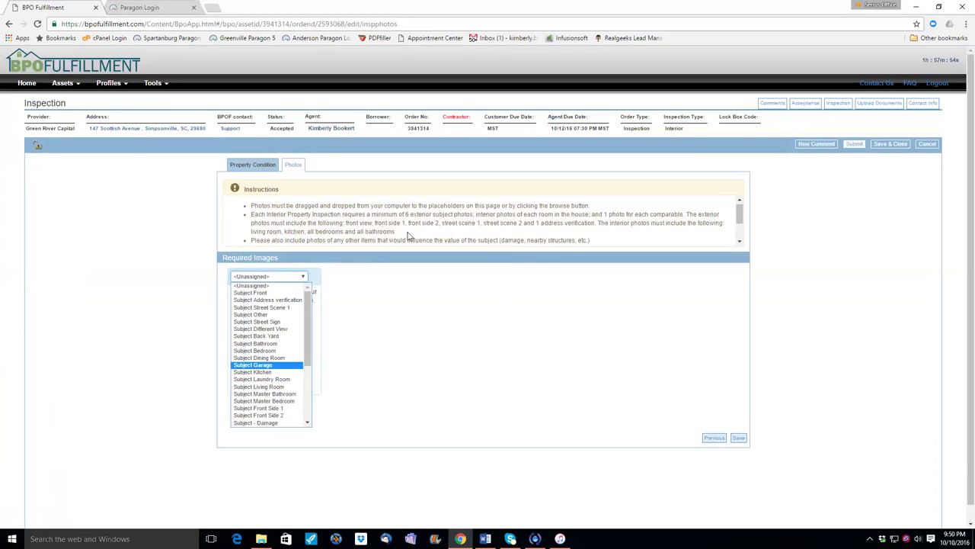
{"action": "key", "text": "Down"}
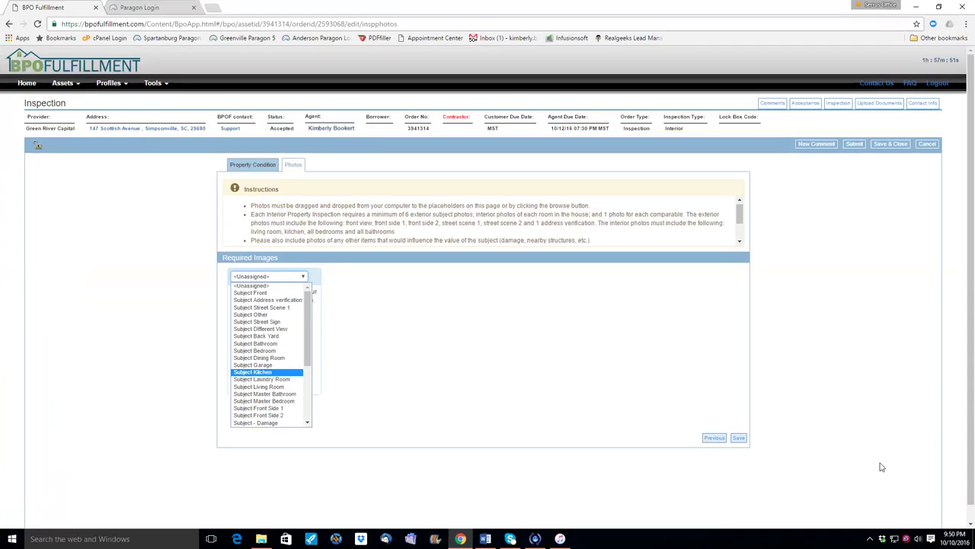
{"action": "key", "text": "Home"}
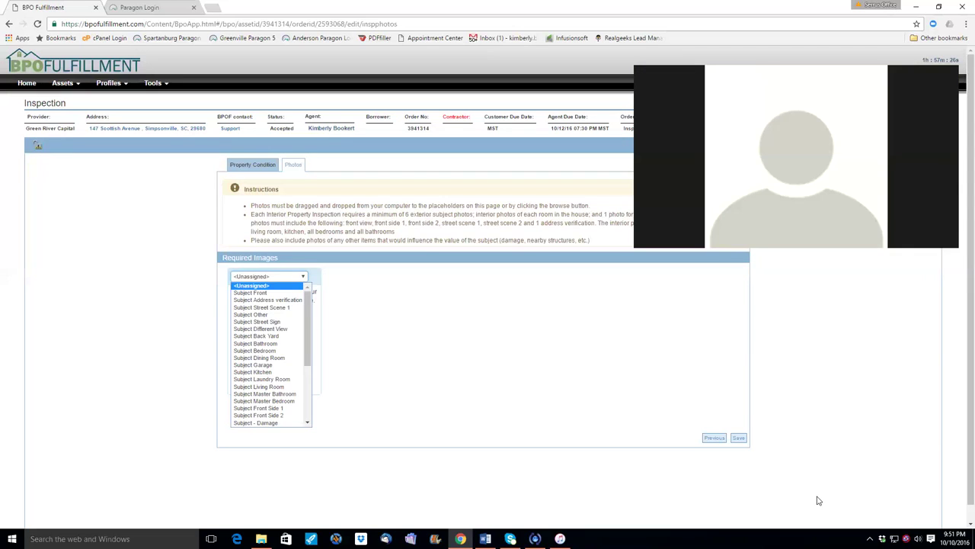
{"action": "left_click", "coordinate": [724, 495]}
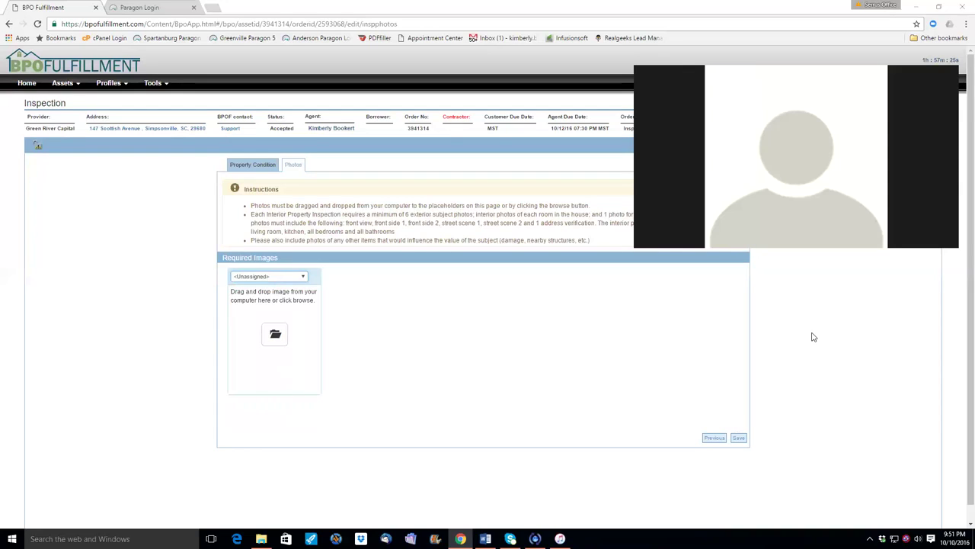